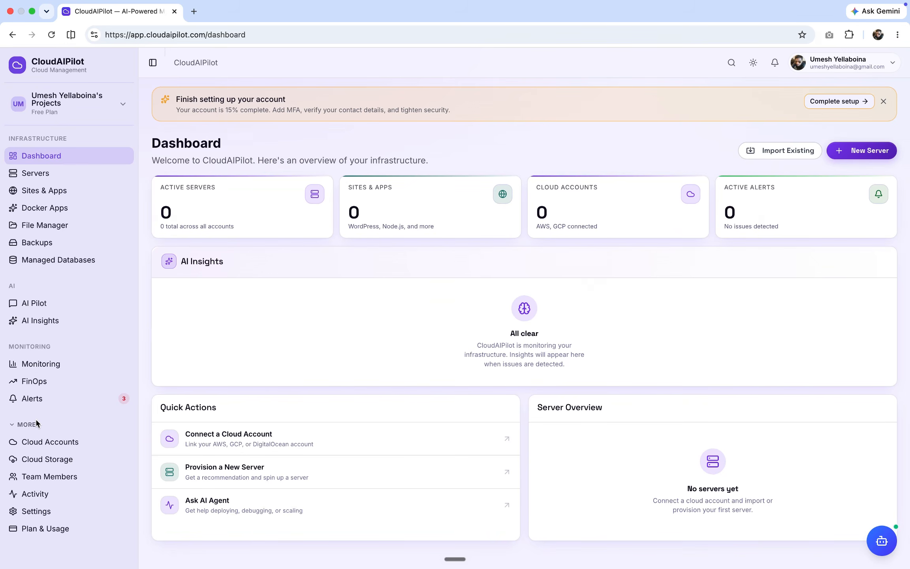
- Begin connecting a first cloud account in Cloud Accounts, choosing Google Cloud Platform as the provider
click(57, 444)
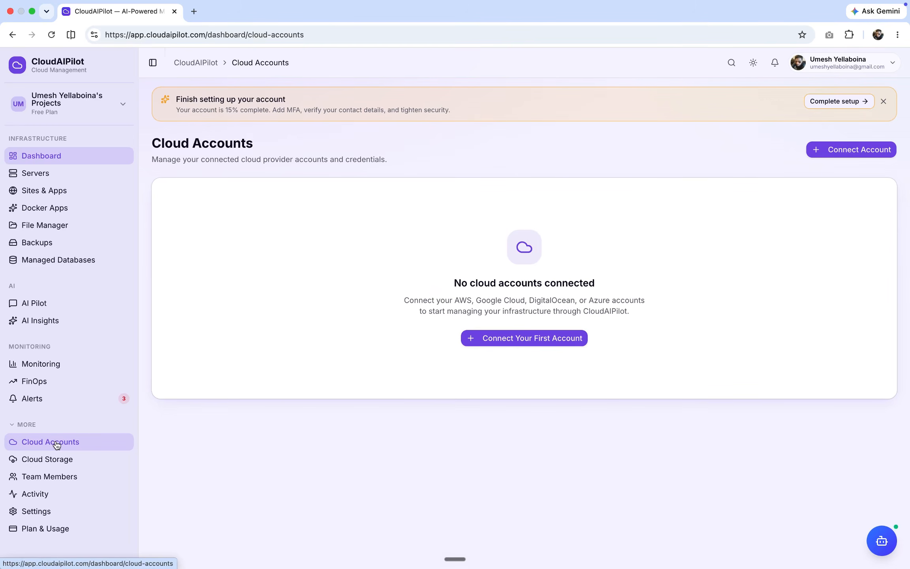
click(525, 345)
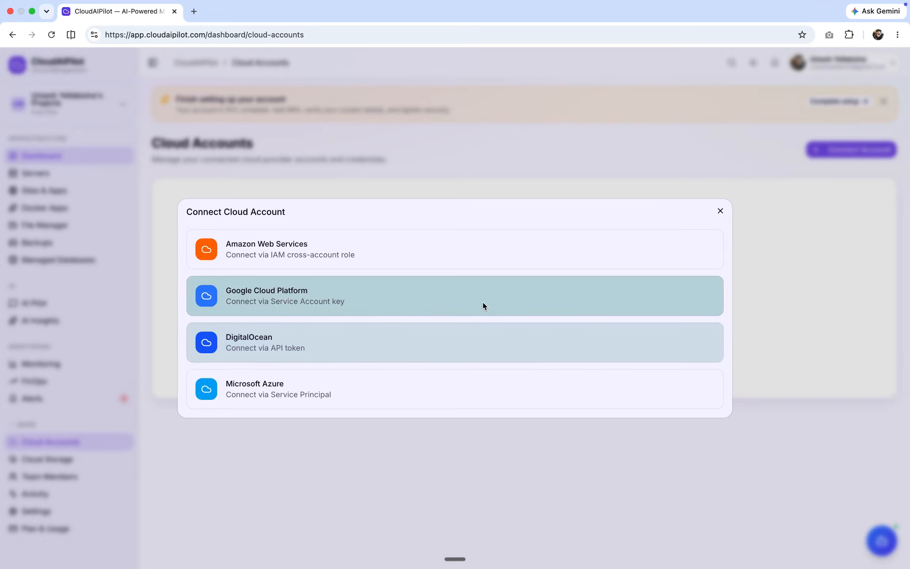
click(441, 304)
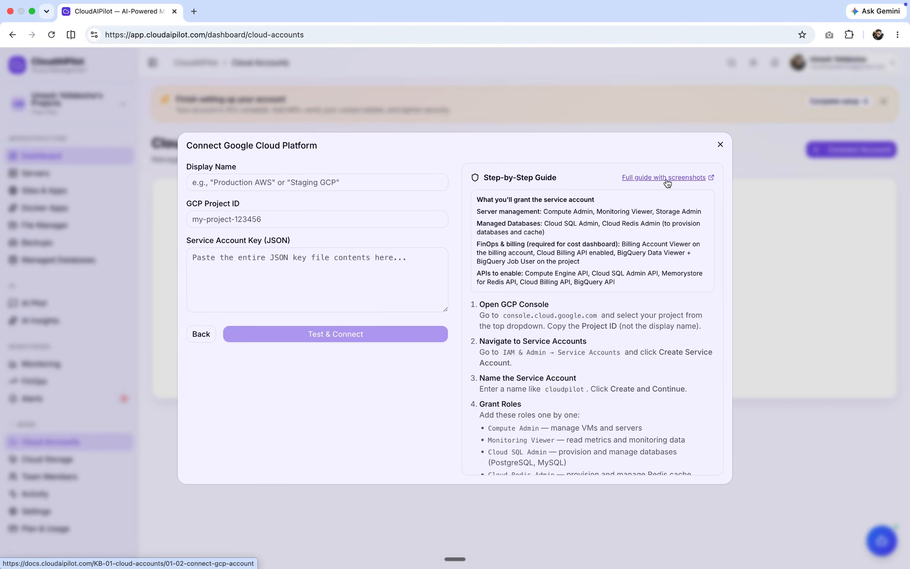
- Open the Google Cloud console at console.cloud.google.com in a new browser tab
click(194, 11)
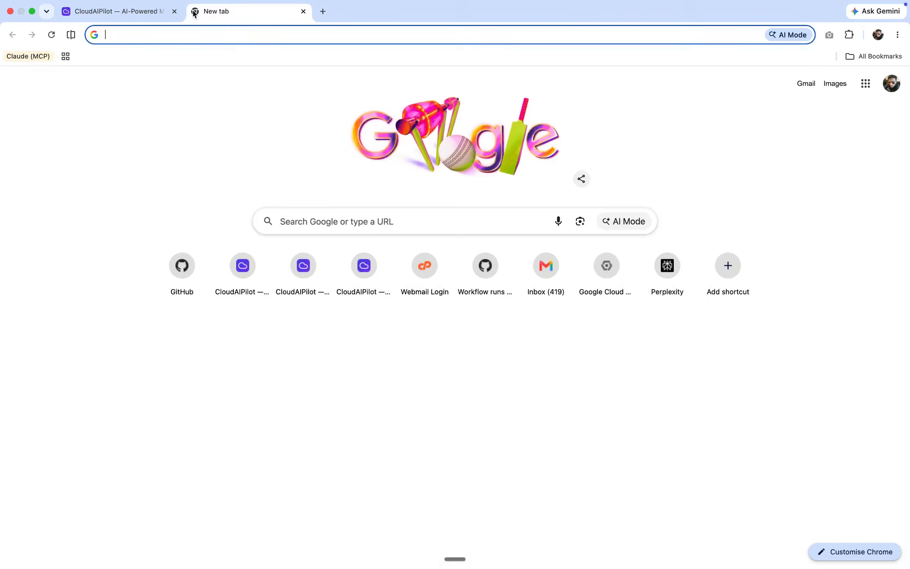
text(console.cloud.google.com)
key(Return)
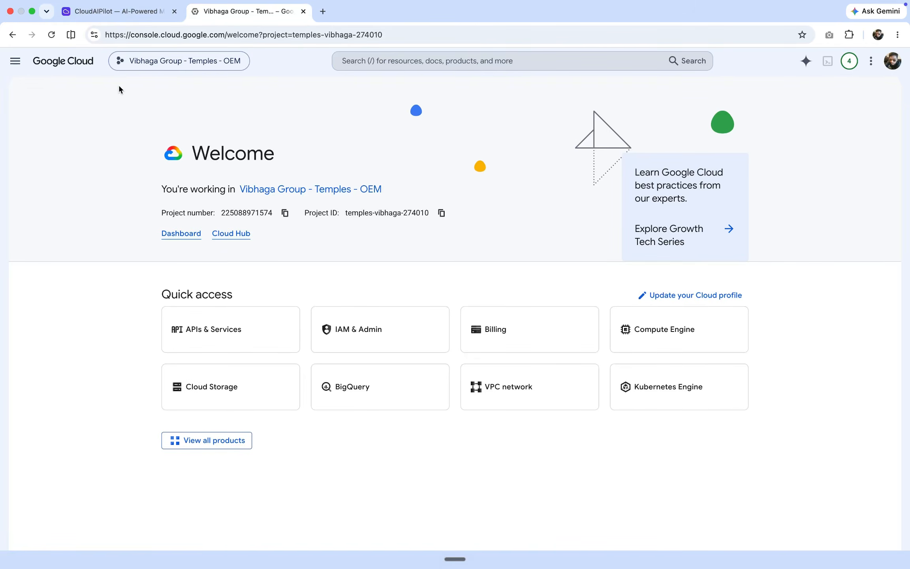
- Go to the Service Accounts page of IAM & Admin and look over the project's existing service accounts
click(15, 61)
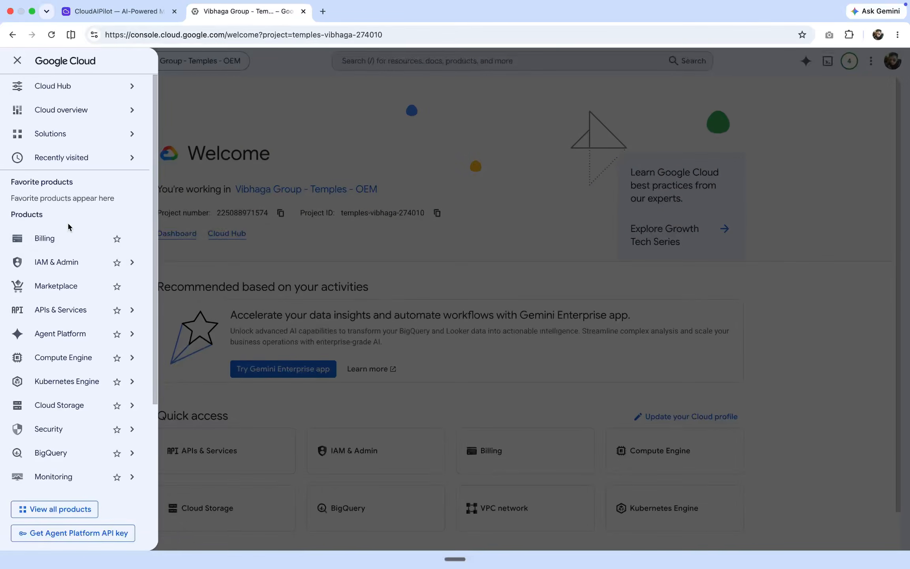
mouse_move(73, 264)
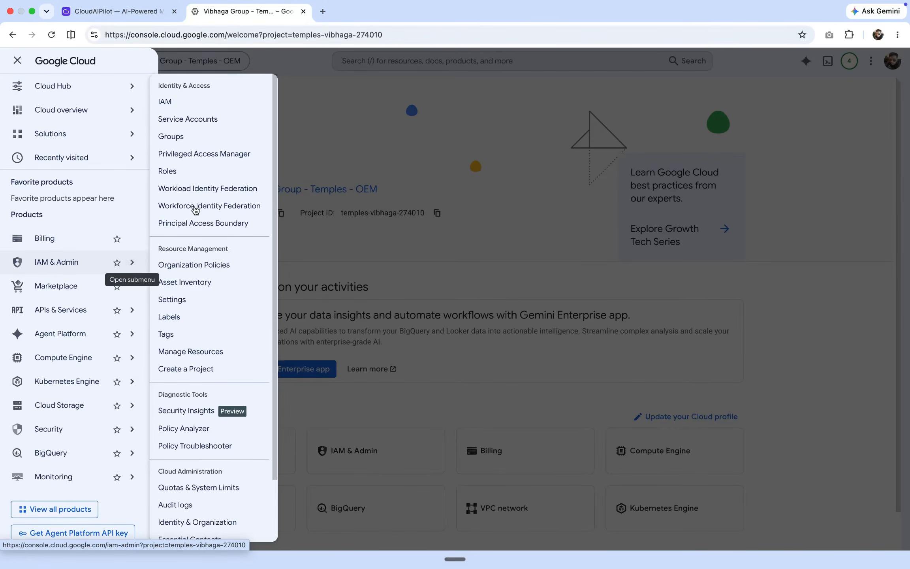
click(203, 128)
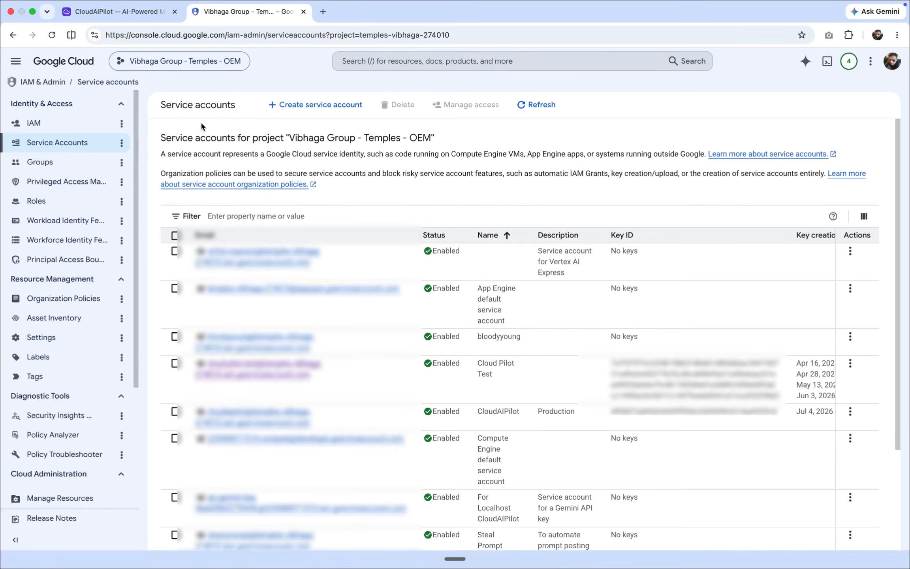
scroll(285, 247, down, 1)
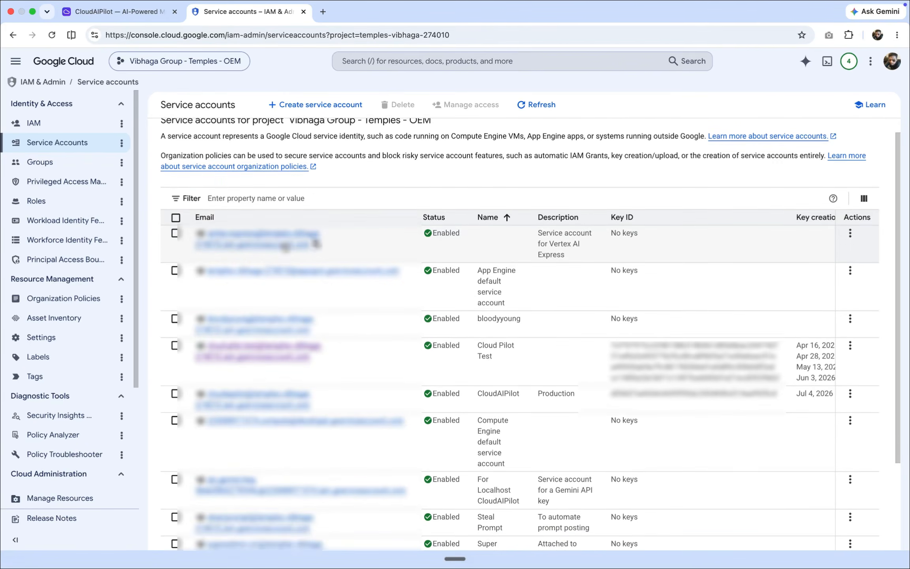
scroll(285, 247, up, 1)
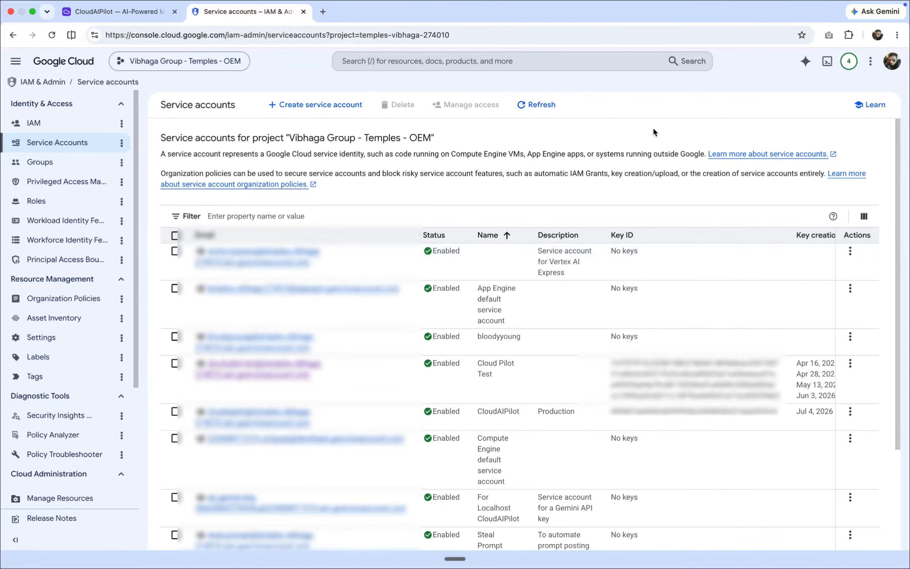
- Create a service account named cloudaipilot-production-test without a description and continue to its permissions
click(324, 106)
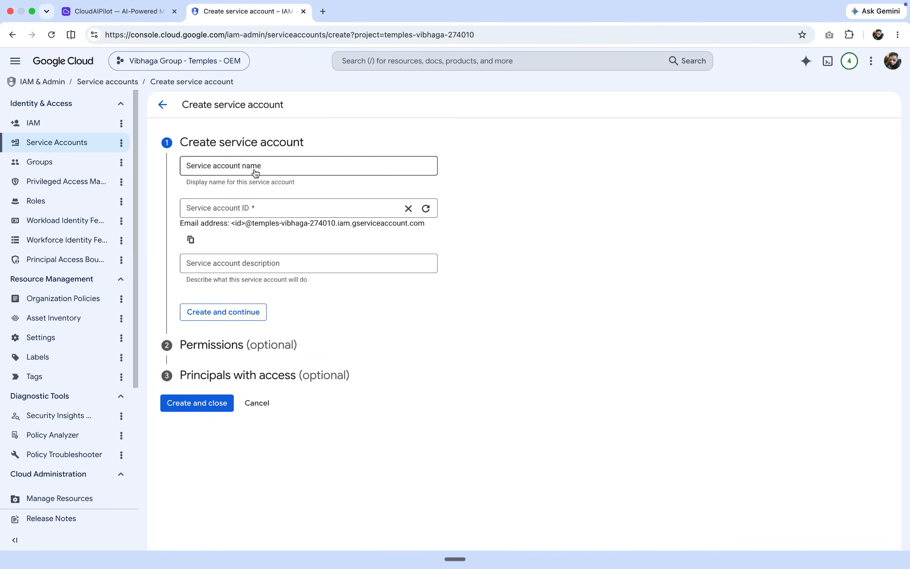
click(254, 172)
text(cloud)
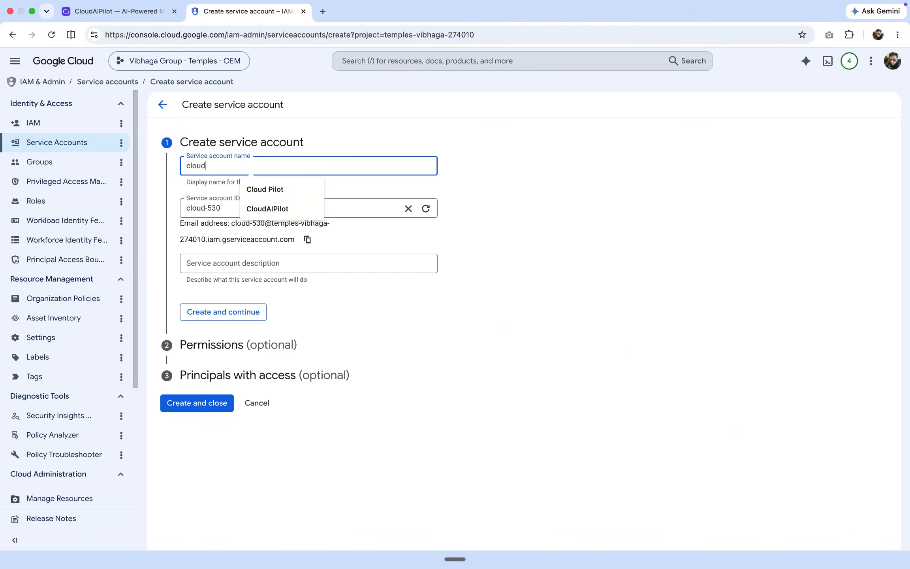
text(aipilot-)
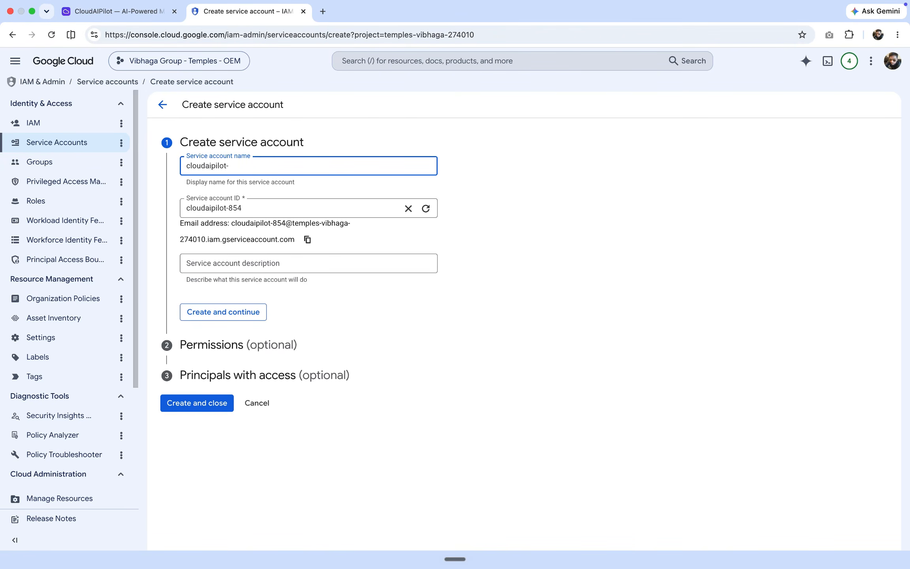
text(production)
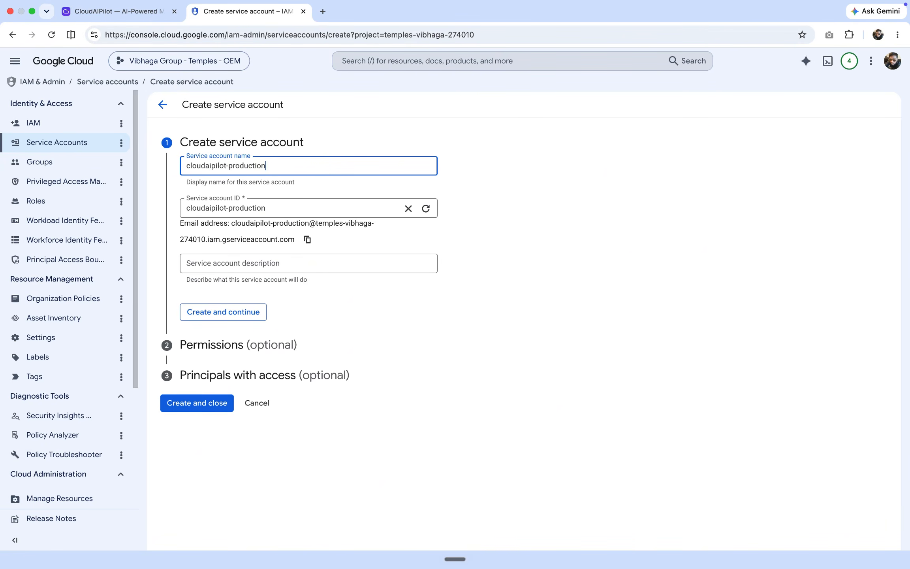
text(-test)
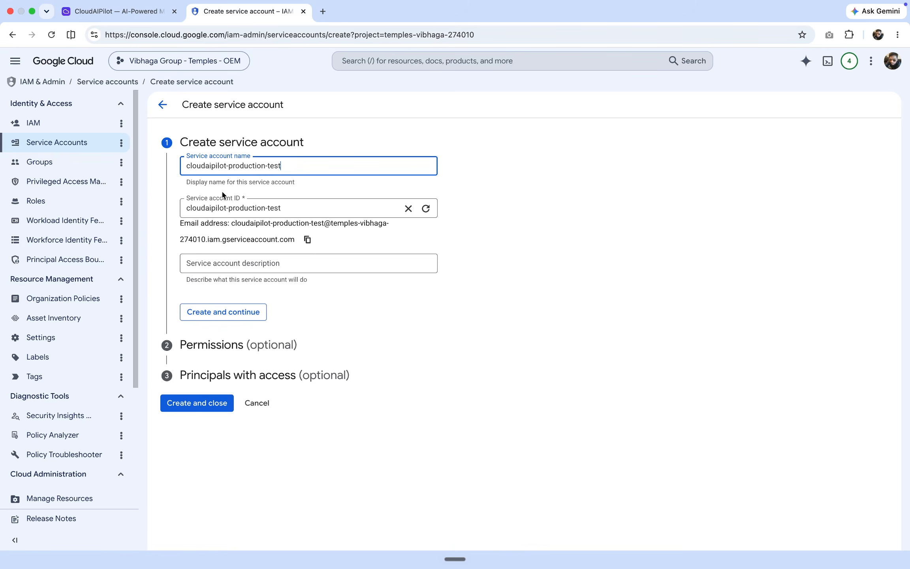
click(209, 257)
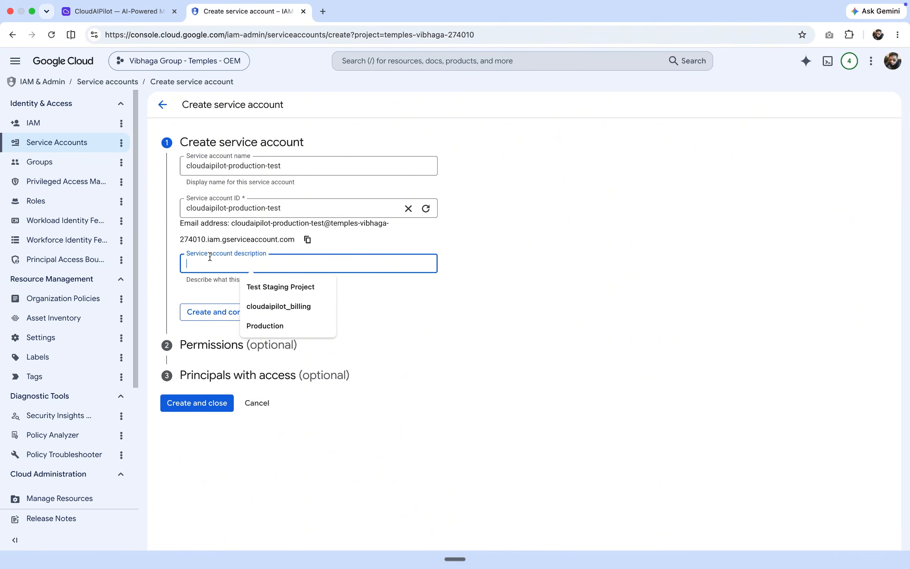
click(503, 406)
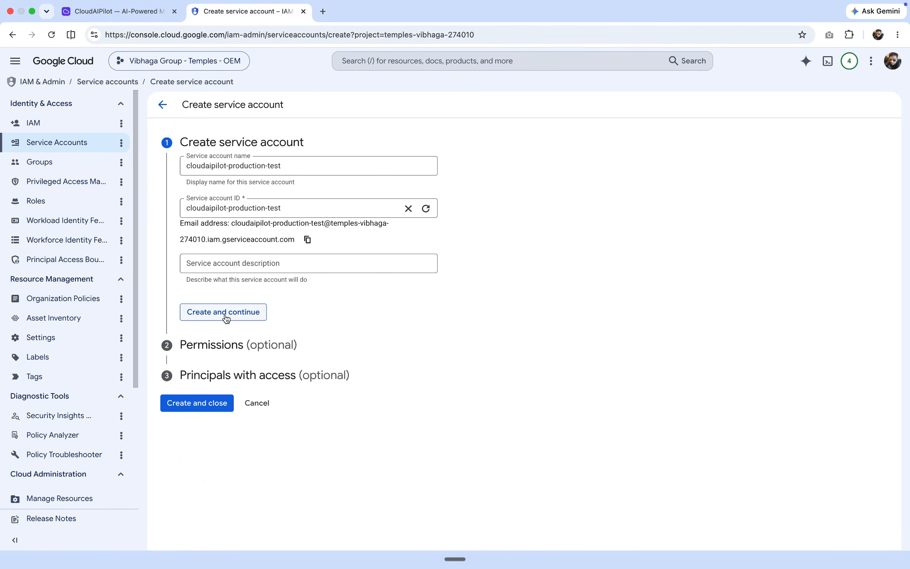
click(225, 313)
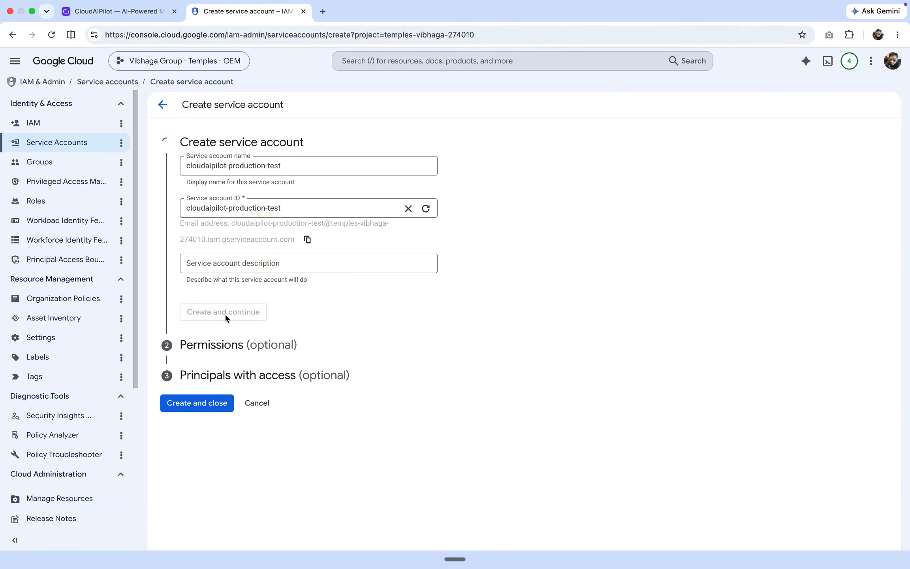
- Find the Compute Admin role and assign it to the new service account
click(249, 244)
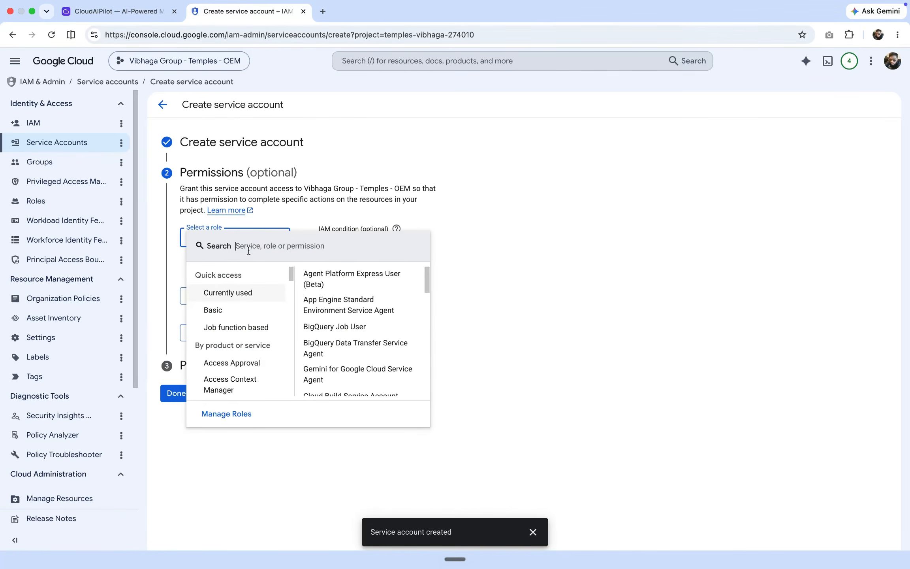
text(com)
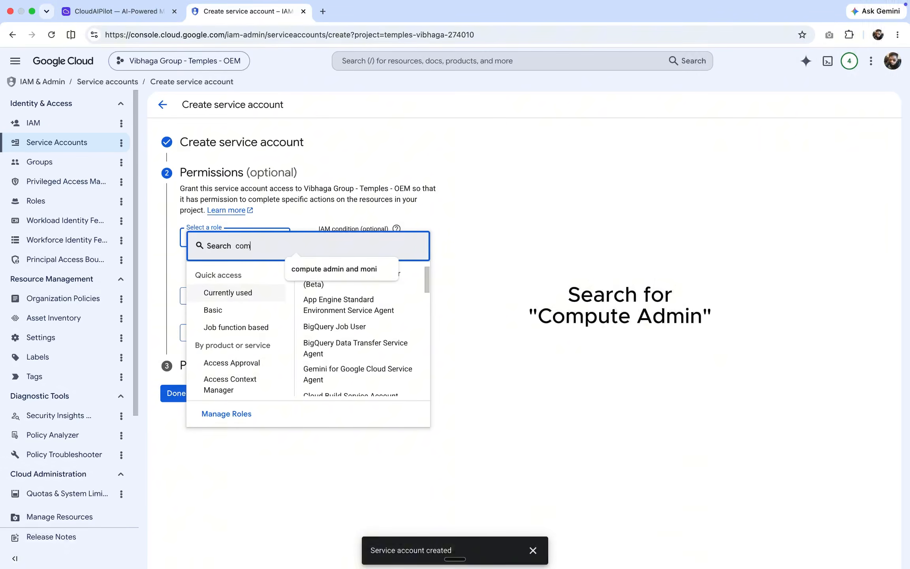
text(pute ad)
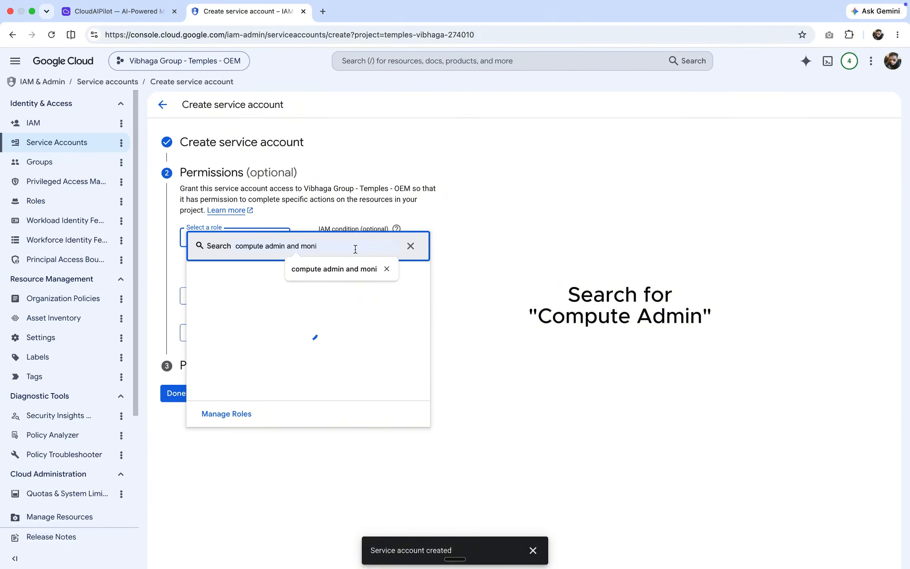
click(240, 307)
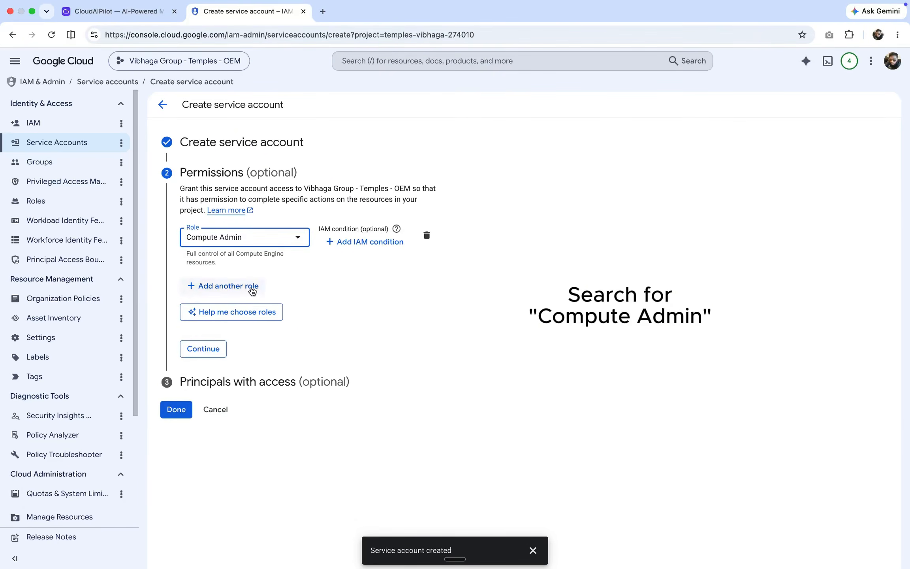
- Add a second role to the service account, searching for "monitoring" and choosing Monitoring Viewer
click(228, 285)
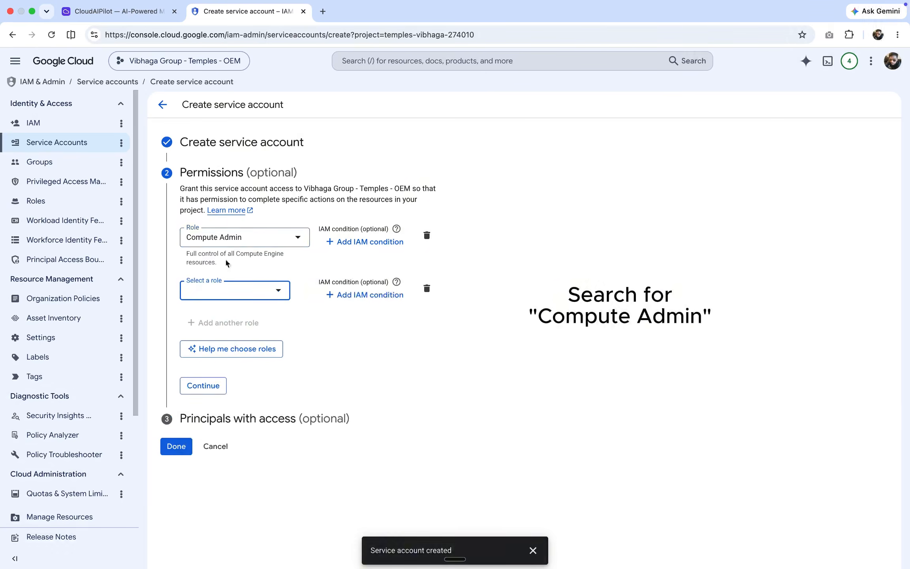
click(215, 290)
text(moni)
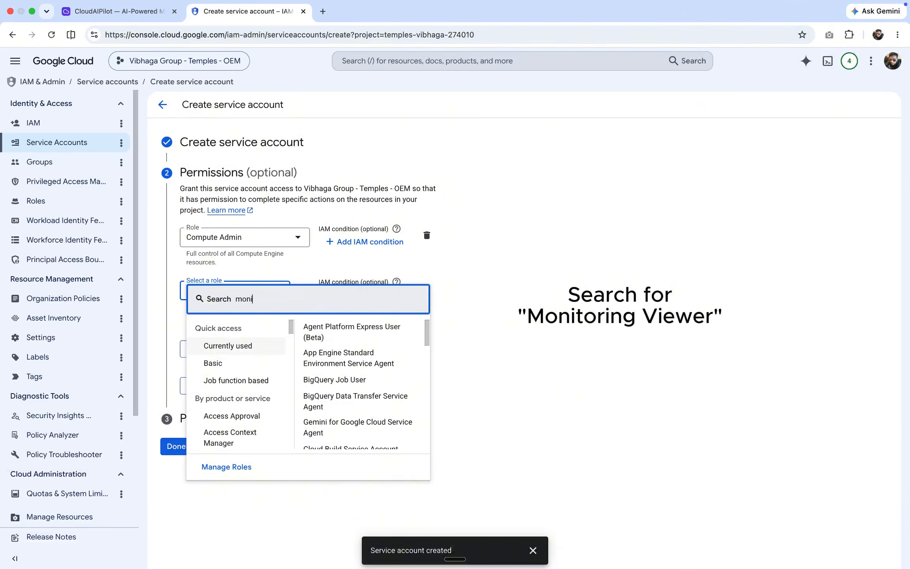
text(toring)
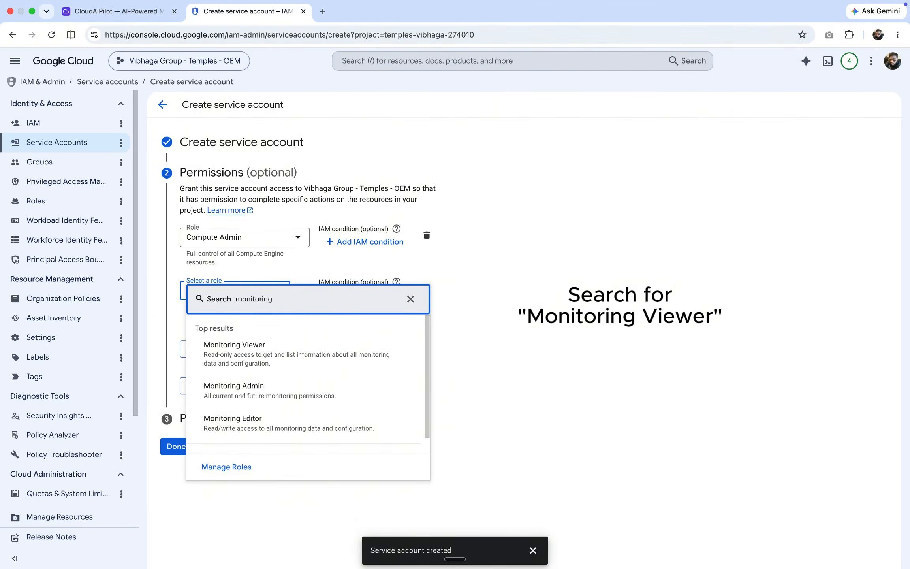
click(242, 358)
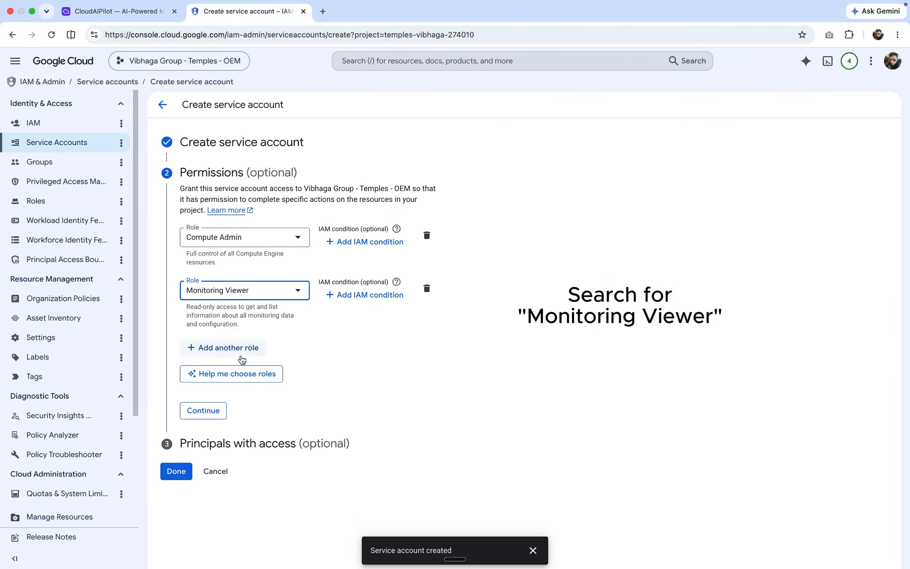
- Add a third role to the service account, searching for "cloud sql adm" and choosing Cloud SQL Admin
click(227, 348)
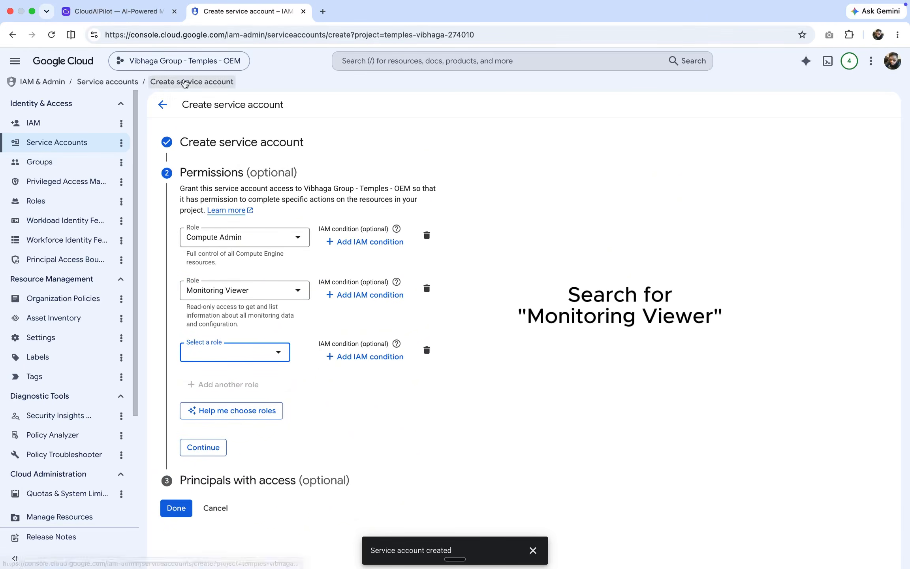
click(209, 360)
text(cloud)
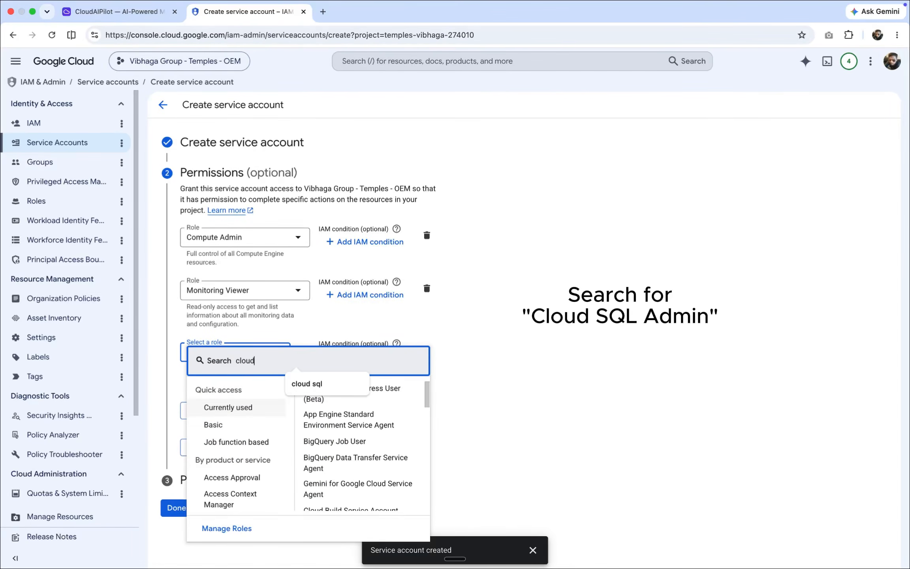
text( sql)
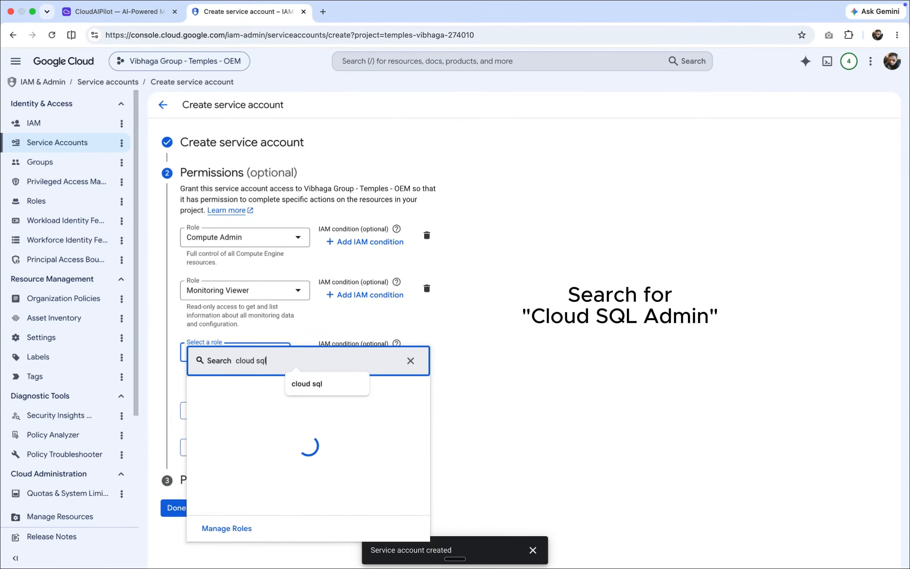
text( adm)
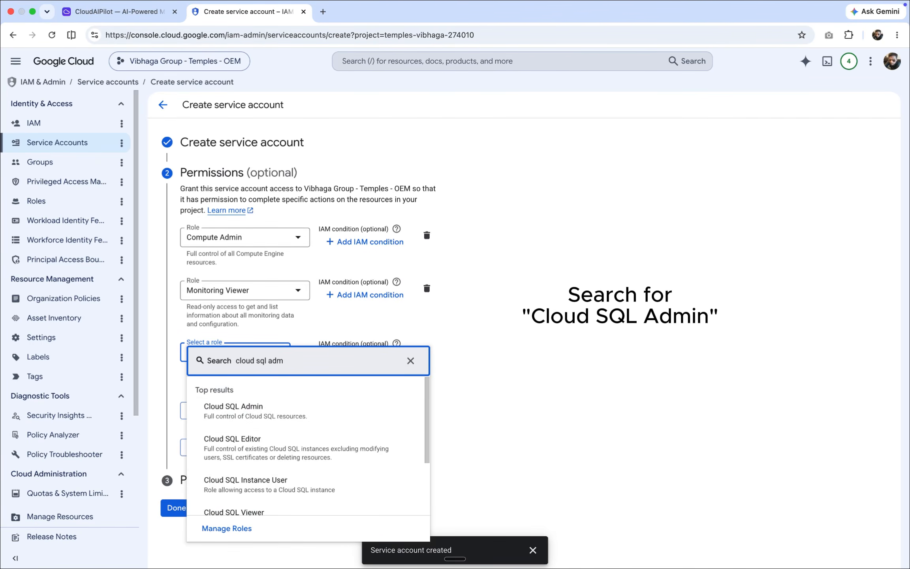
click(243, 410)
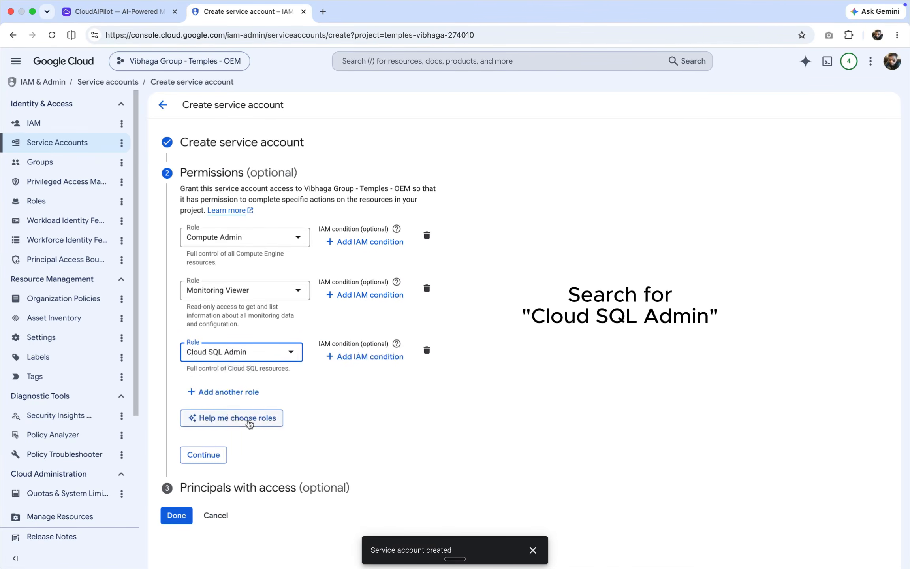
- Add a fourth role to the service account, searching for "cloud redis admin" and choosing Cloud Memorystore Redis Admin
click(229, 392)
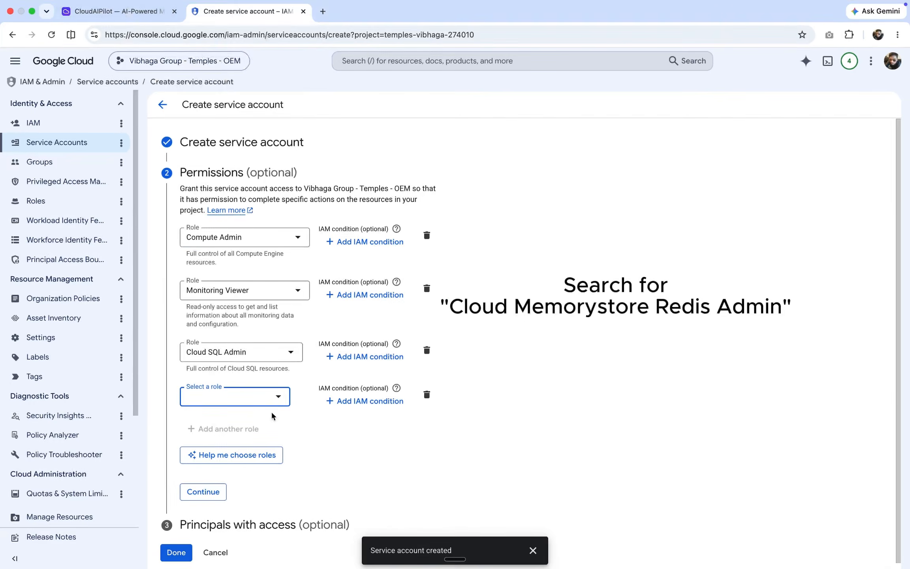
click(218, 401)
text(cl)
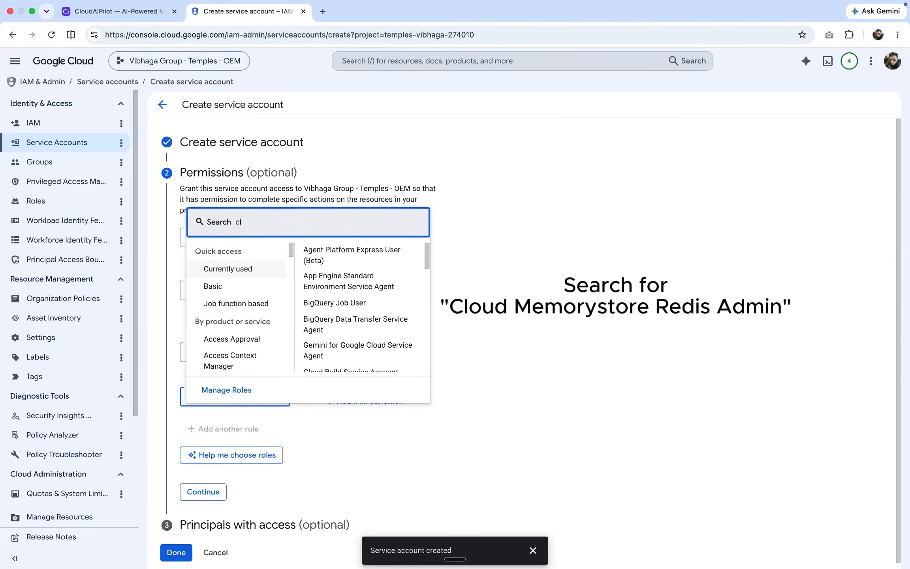
text(oud redi)
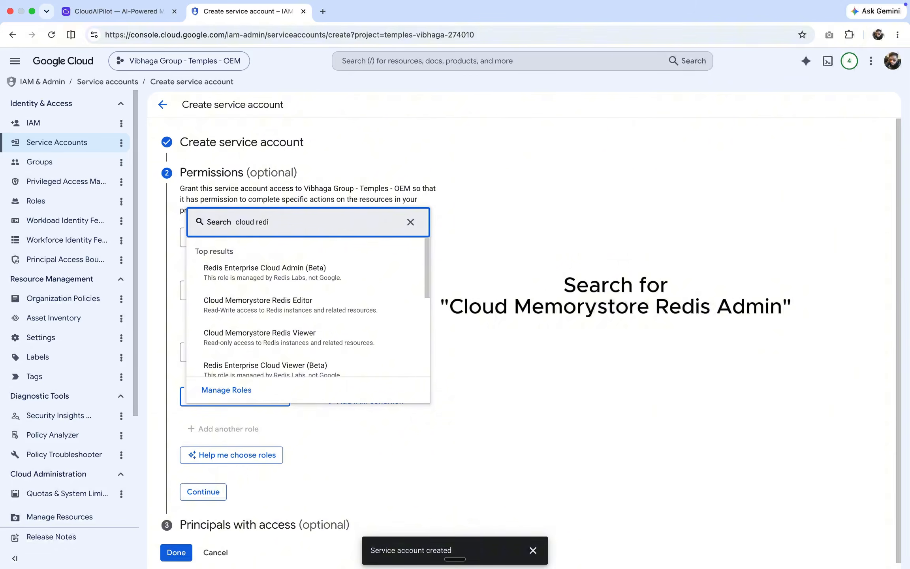
text(s)
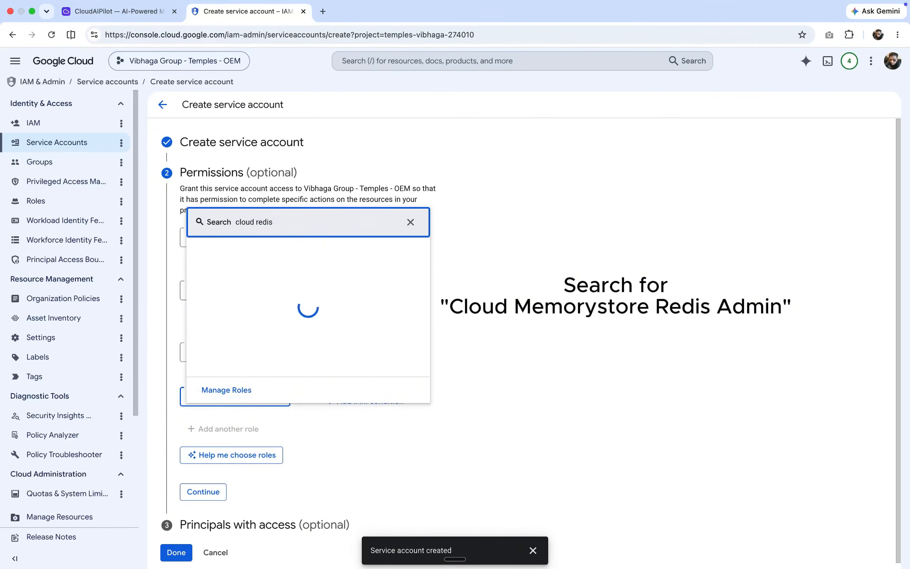
text( admin)
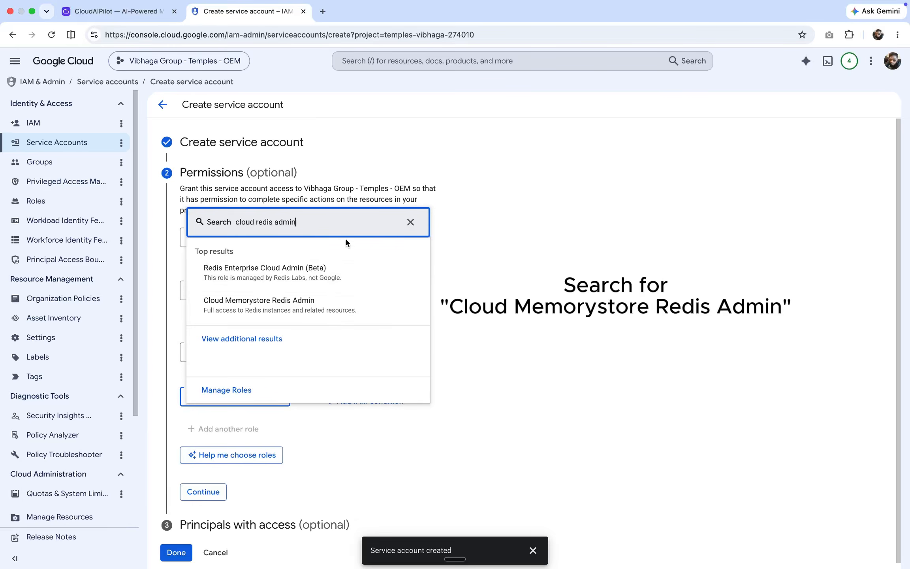
click(263, 339)
scroll(284, 324, down, 3)
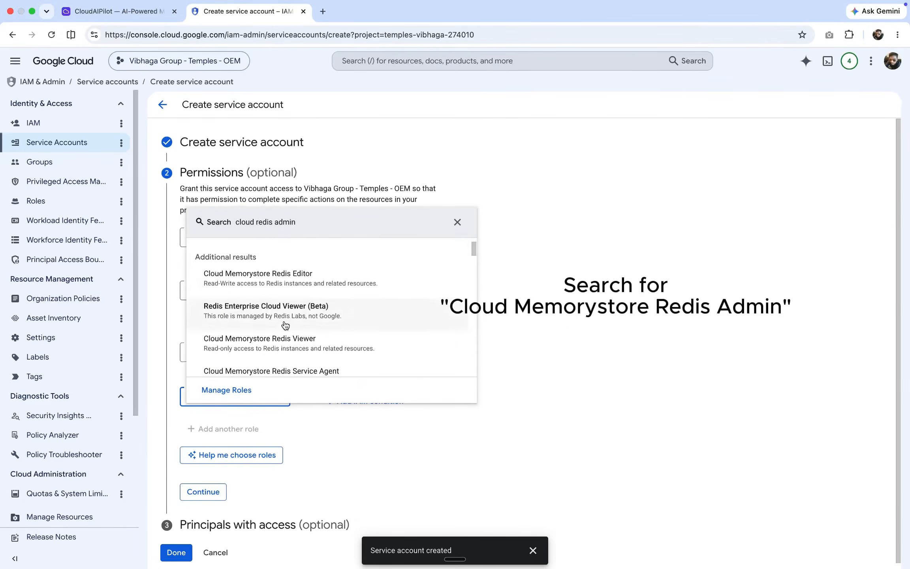
scroll(286, 325, down, 5)
scroll(285, 325, up, 4)
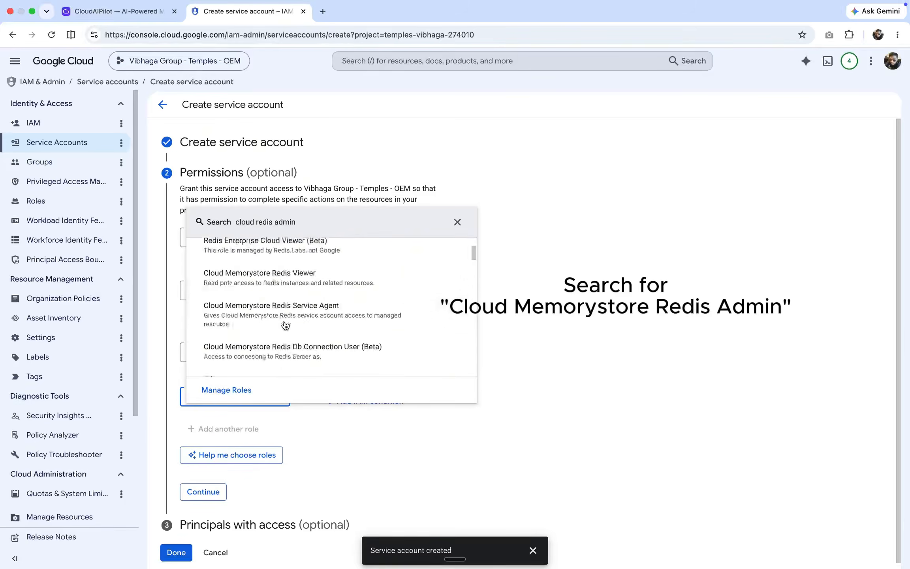
scroll(285, 324, up, 2)
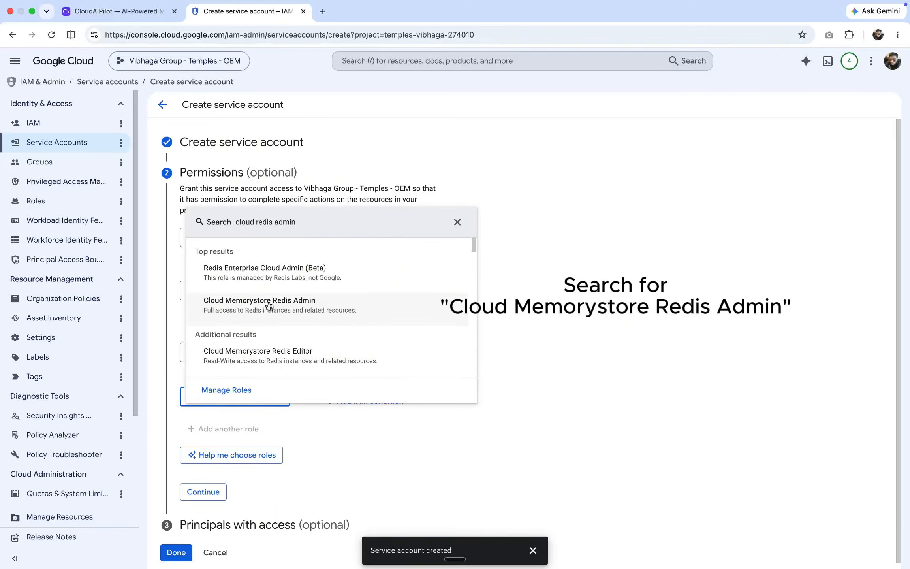
click(347, 312)
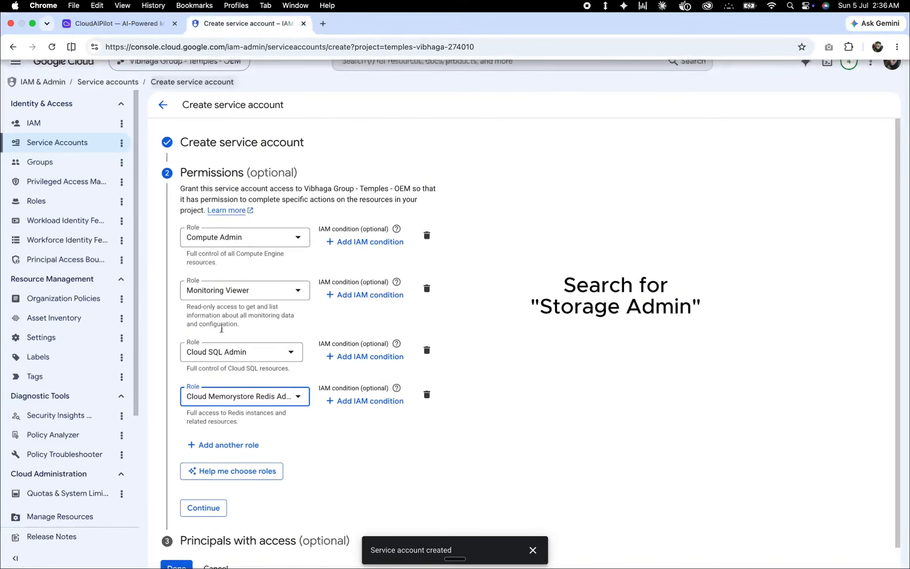
- Add a fifth role to the service account, searching for "storage admin" and choosing Storage Admin
click(217, 445)
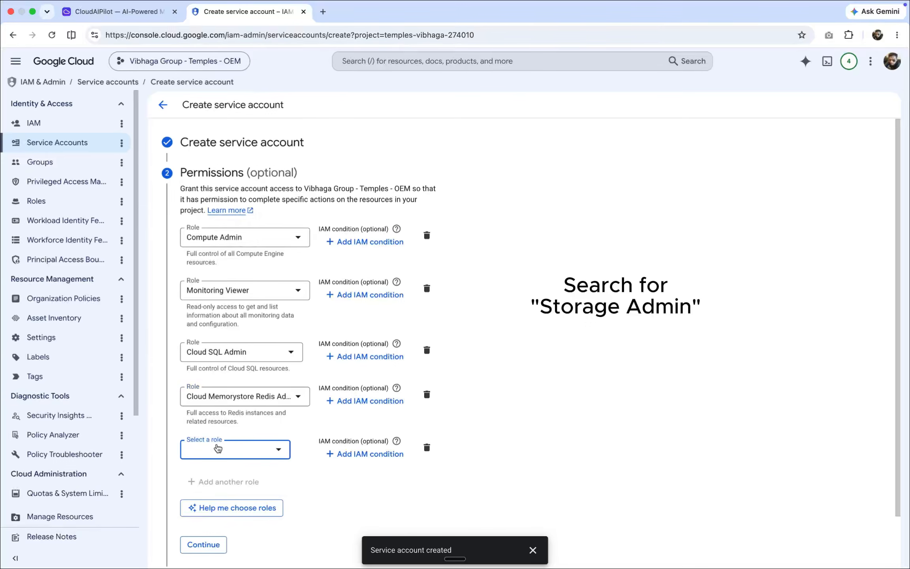
click(222, 450)
text(st)
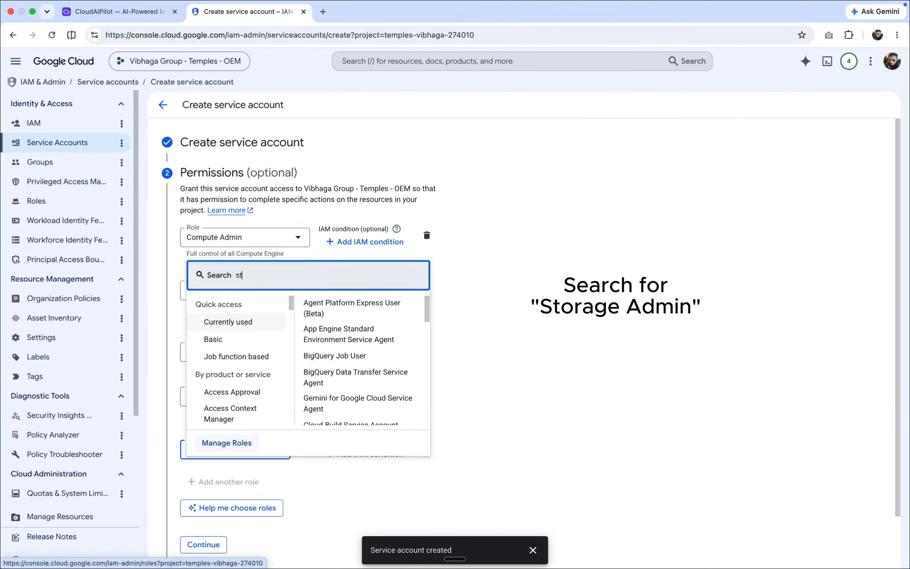
text(orage)
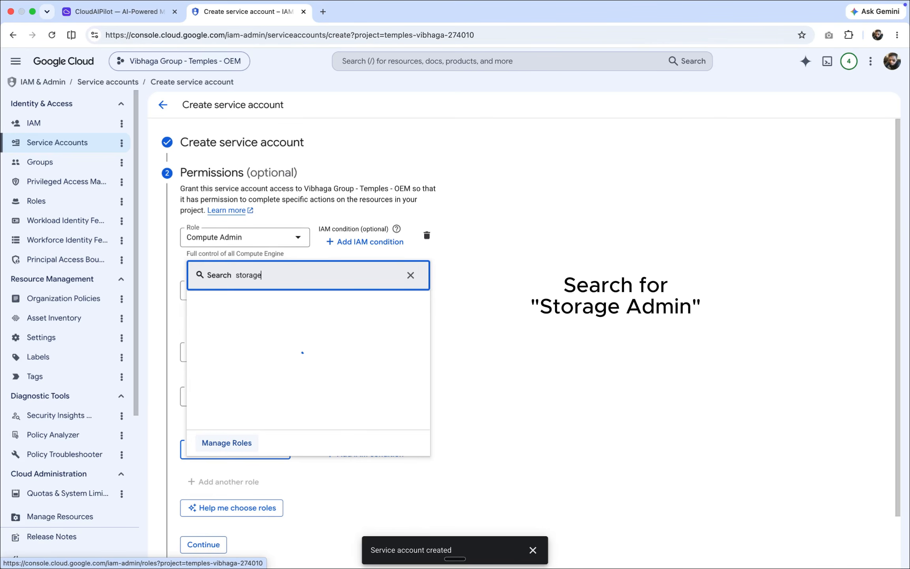
text( admin)
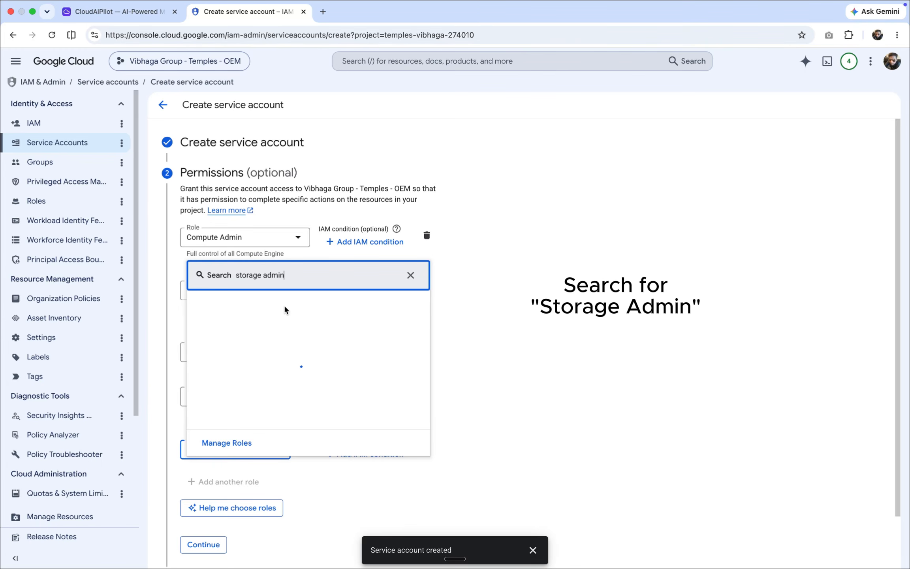
click(254, 323)
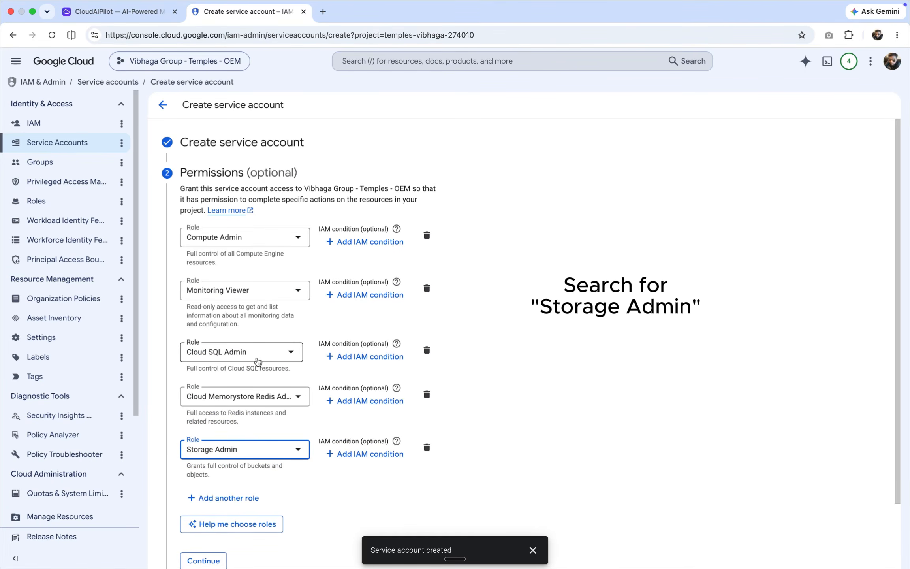
- Save the assigned roles and finish the service account without granting any principals access
scroll(256, 362, down, 3)
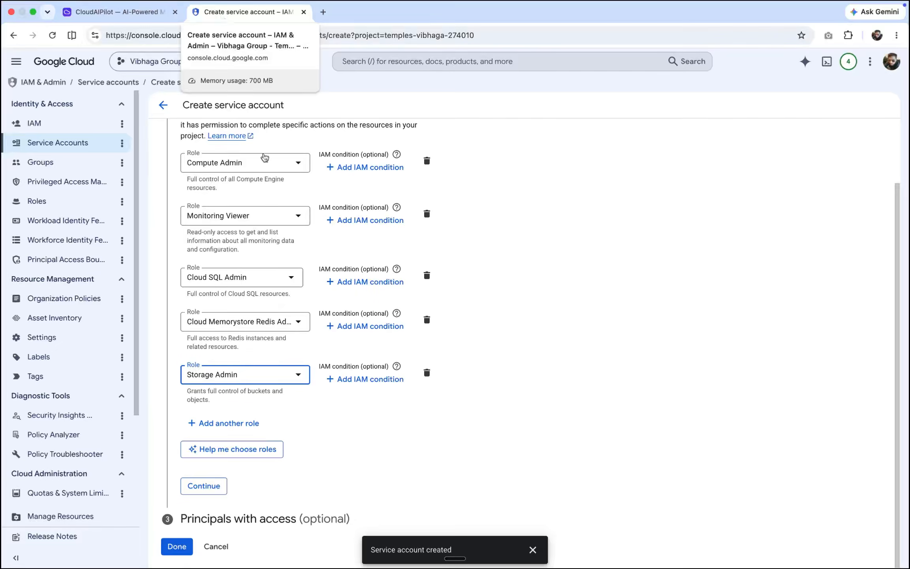
click(212, 487)
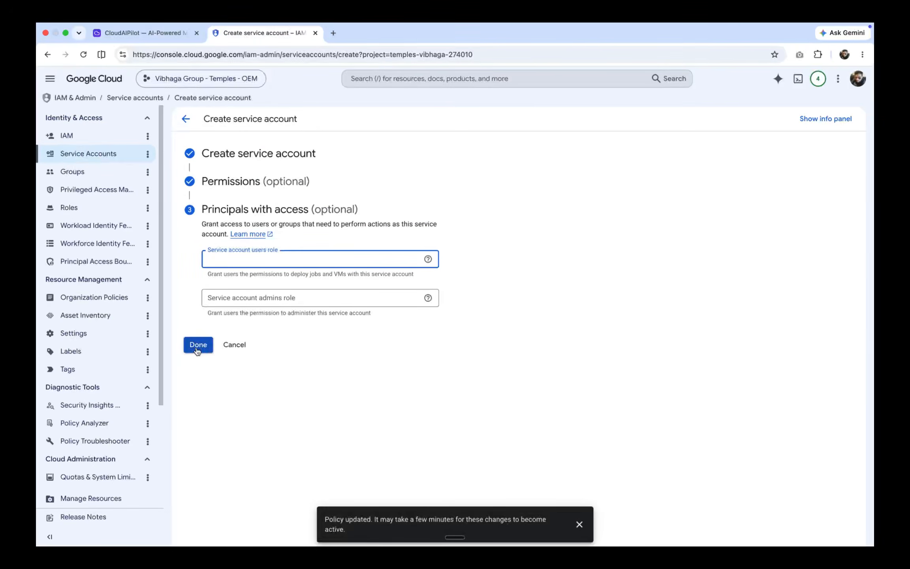
click(197, 347)
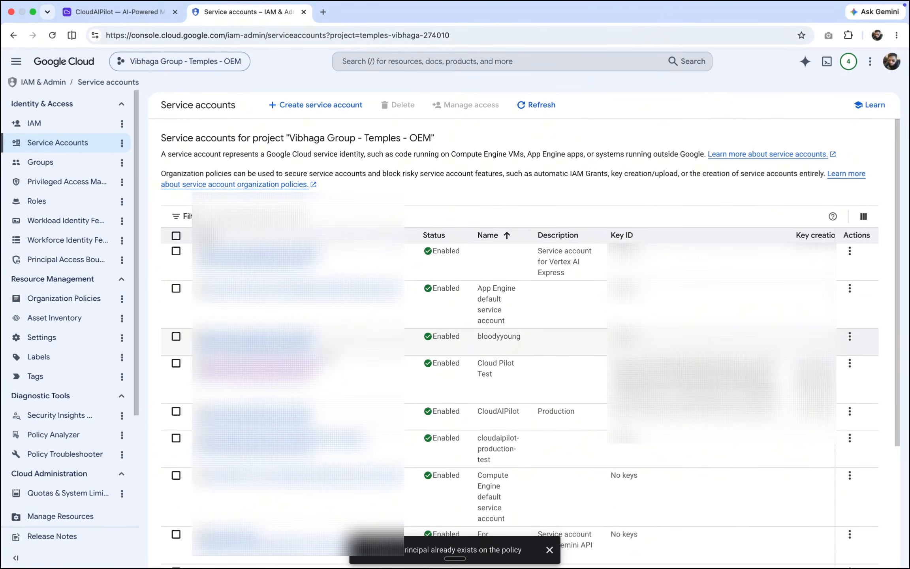
- Open the key management page of the cloudaipilot-production-test service account from the service accounts list
scroll(530, 343, down, 2)
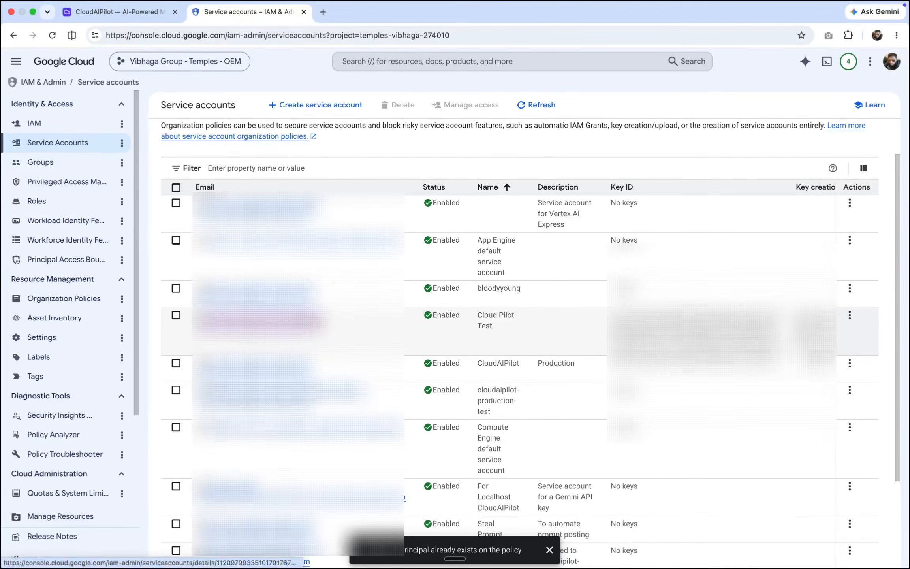
scroll(529, 344, down, 1)
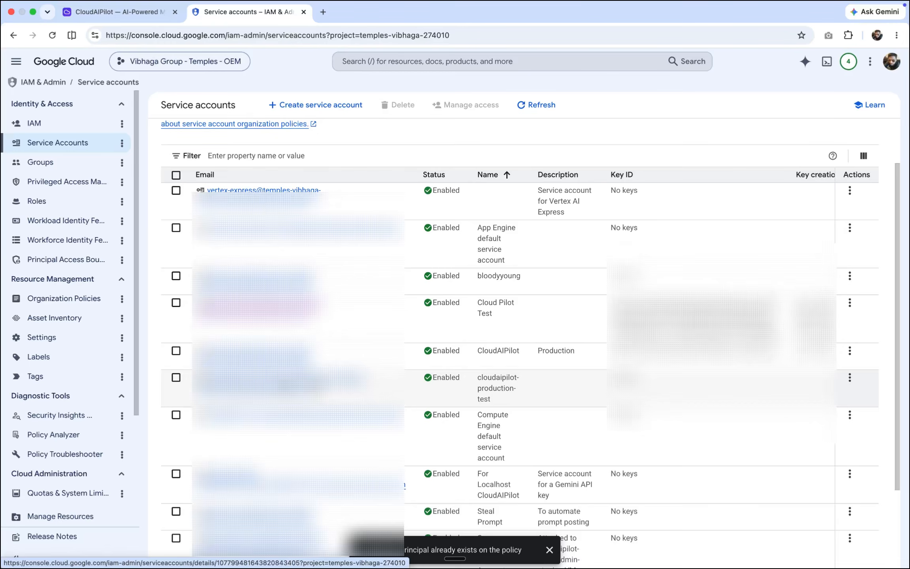
click(851, 380)
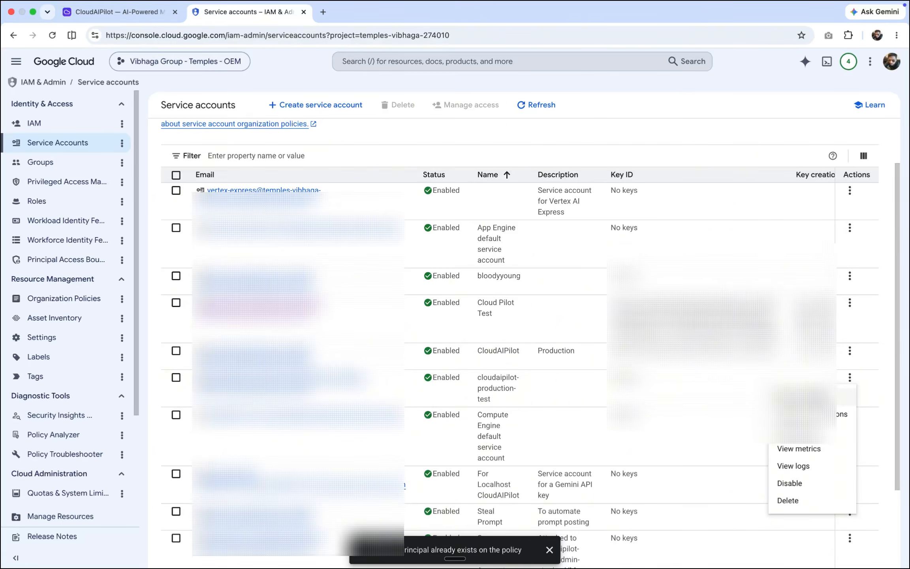
click(808, 432)
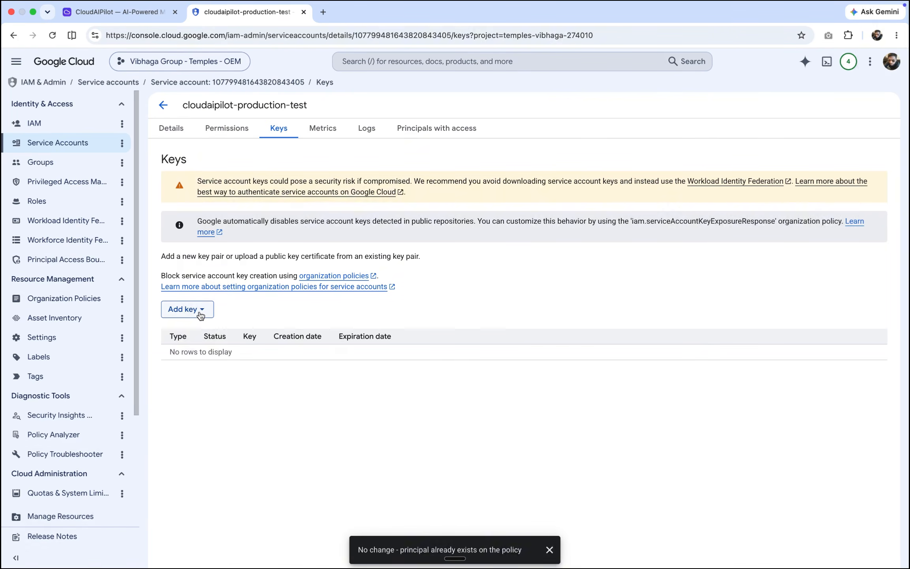
- Create a new private key of type JSON for the service account and download it
click(200, 314)
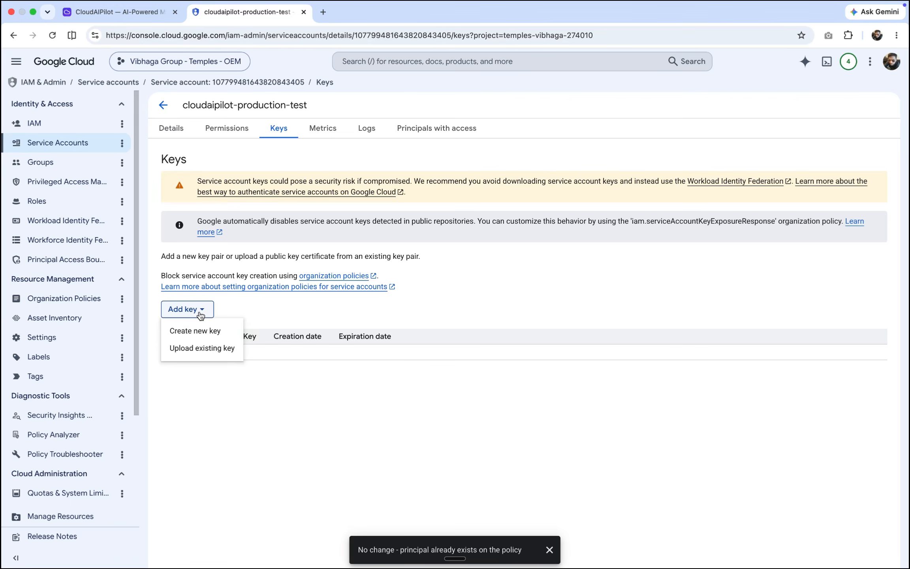
click(201, 331)
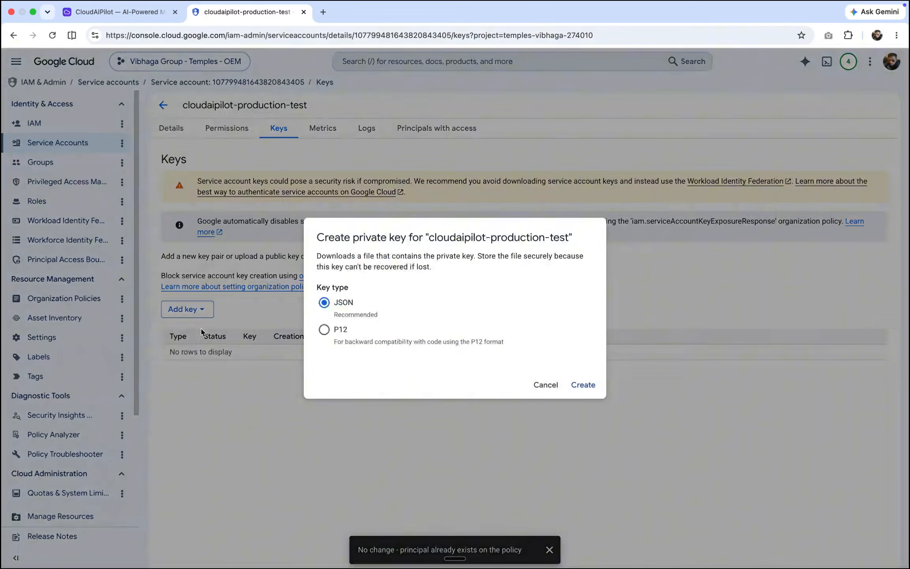
click(585, 387)
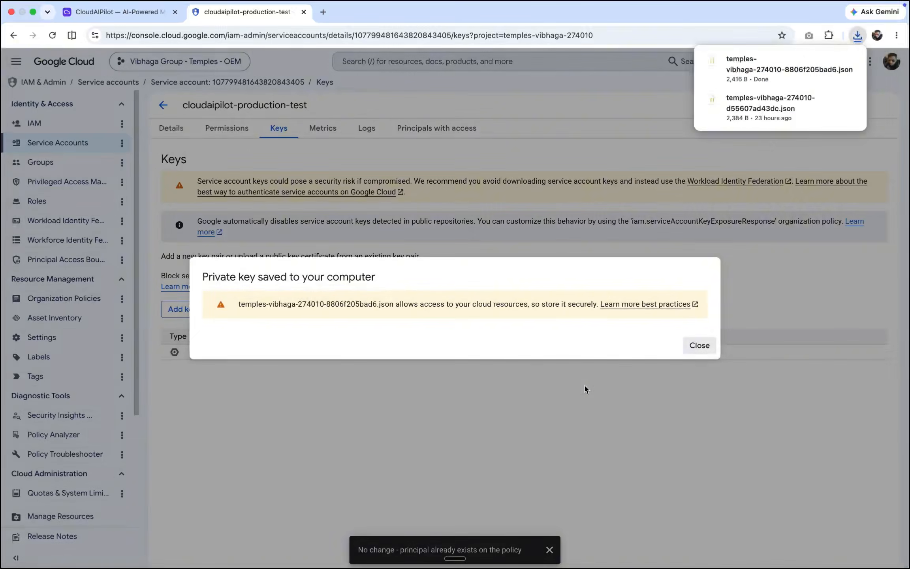
- Locate the downloaded JSON key file in Finder, open it with TextEdit and copy its entire contents
click(848, 62)
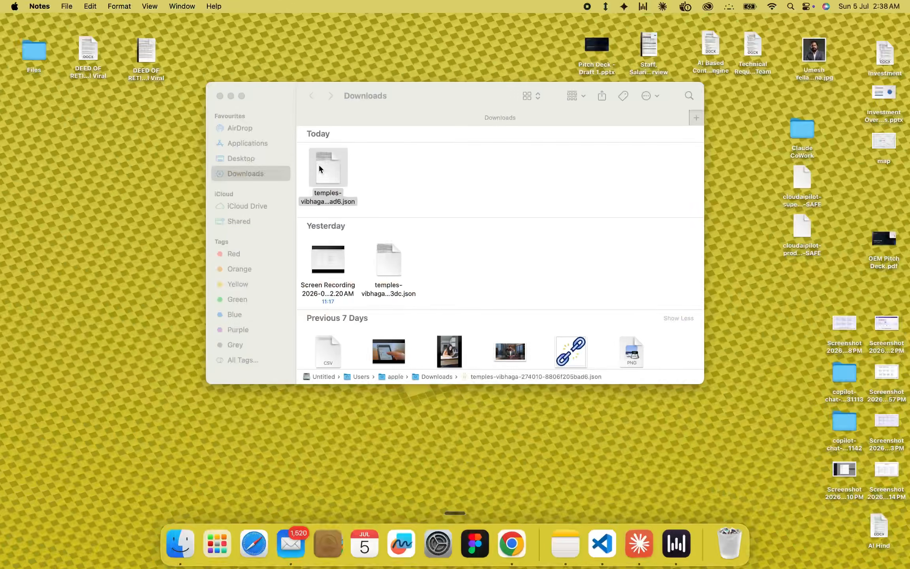
right_click(318, 163)
mouse_move(365, 184)
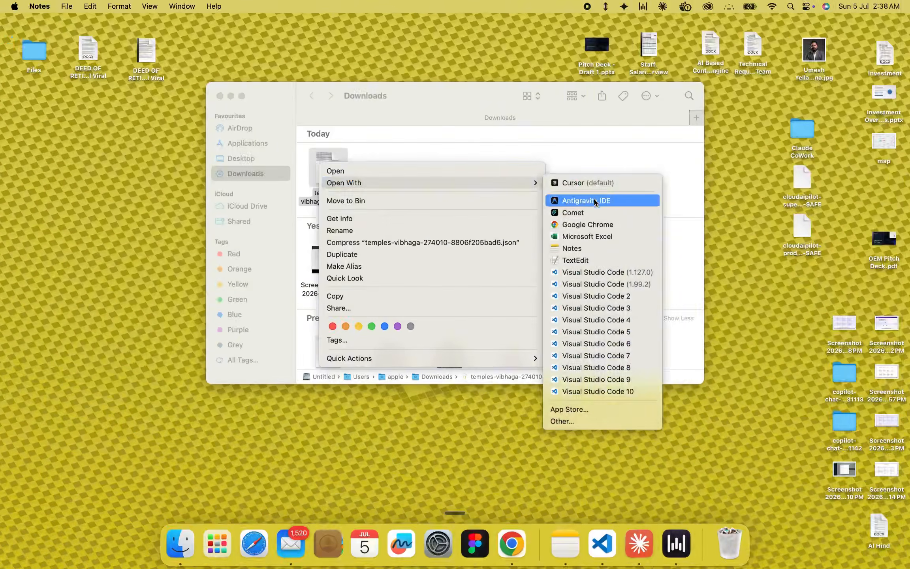
click(586, 261)
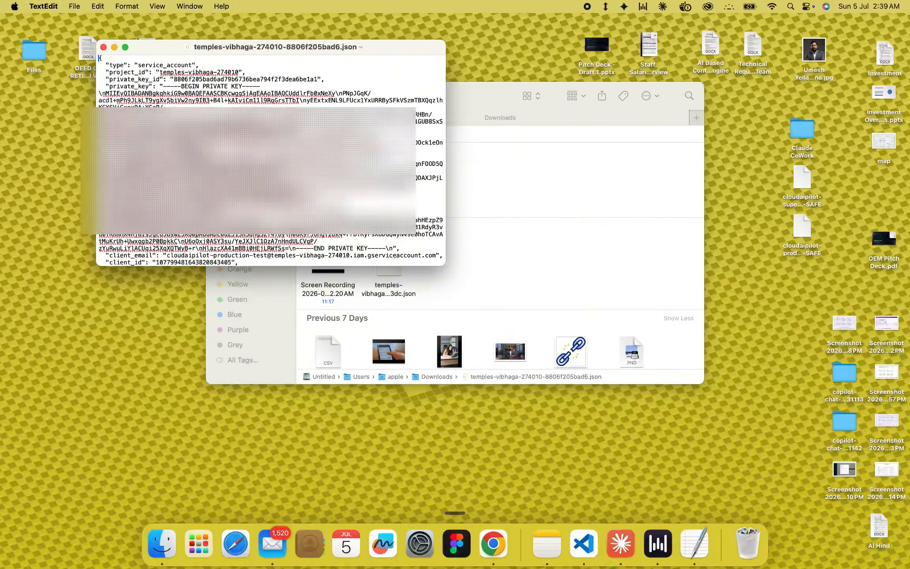
key(super+a)
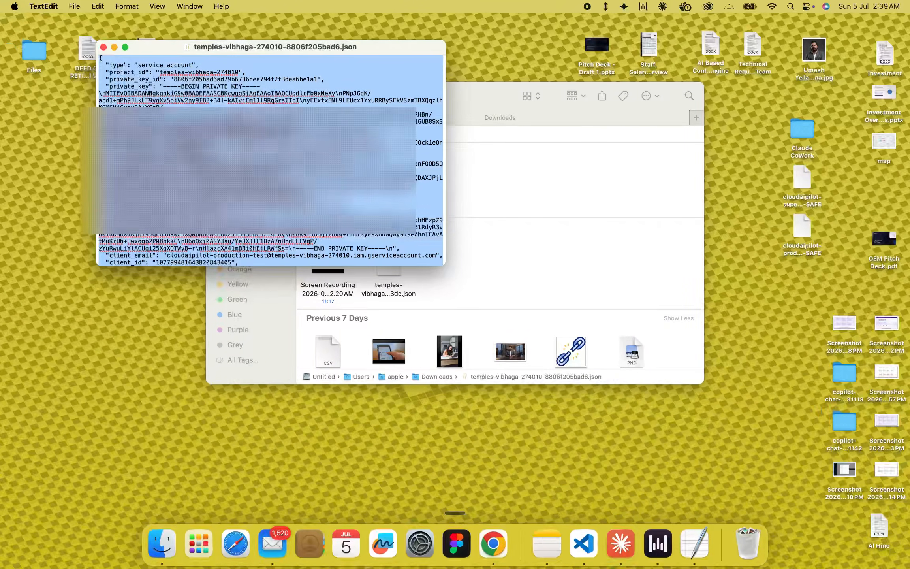
- Dismiss the saved-key notice in Chrome and paste the service account key JSON into CloudAIPilot's Google Cloud connection form
key(ctrl+Right)
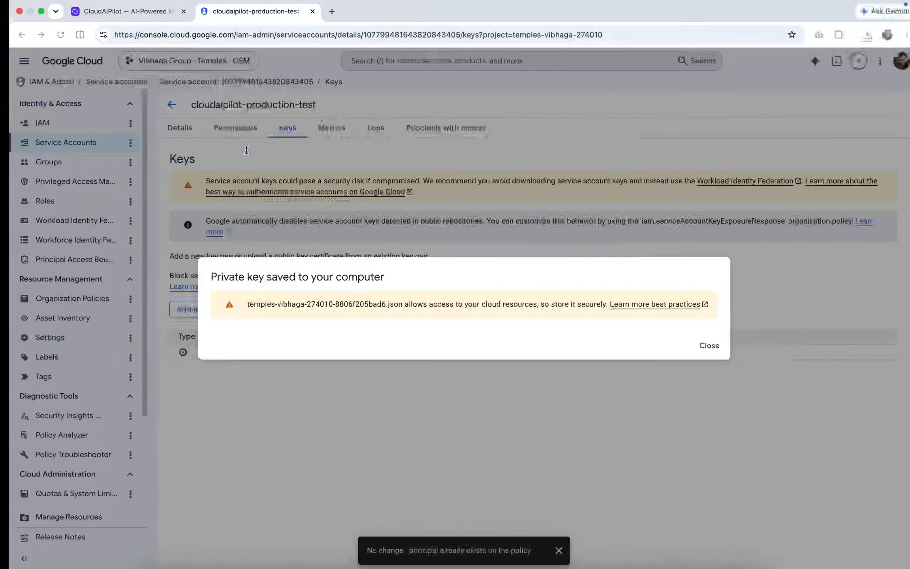
click(701, 346)
click(128, 15)
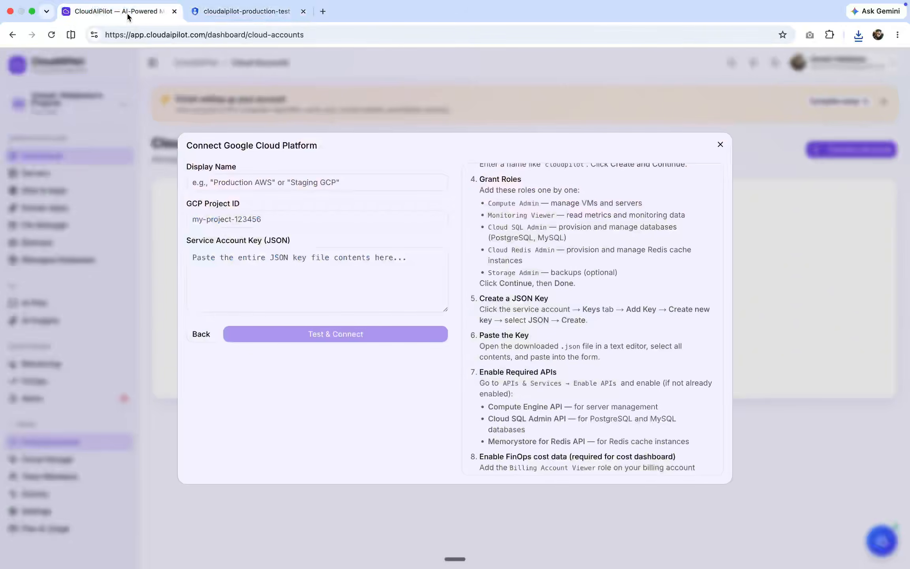
click(280, 259)
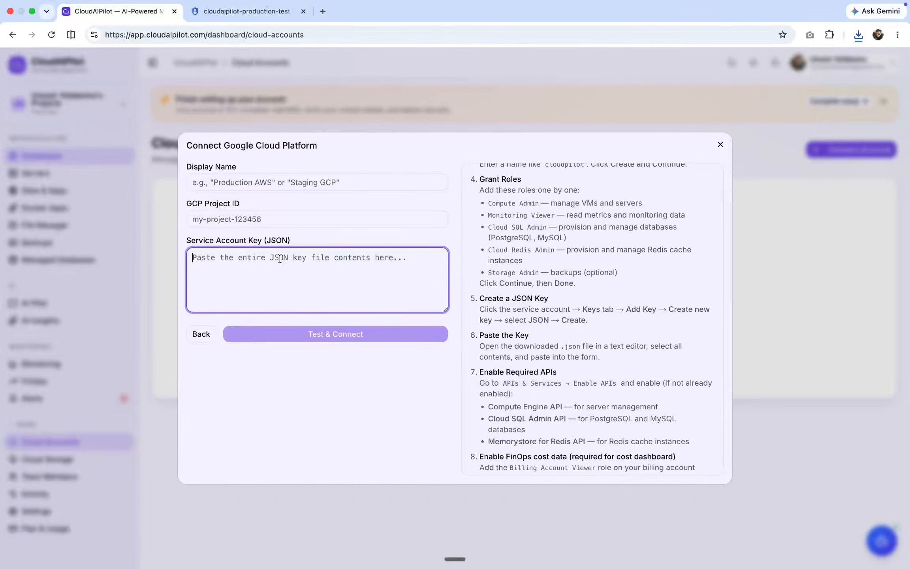
key(super+v)
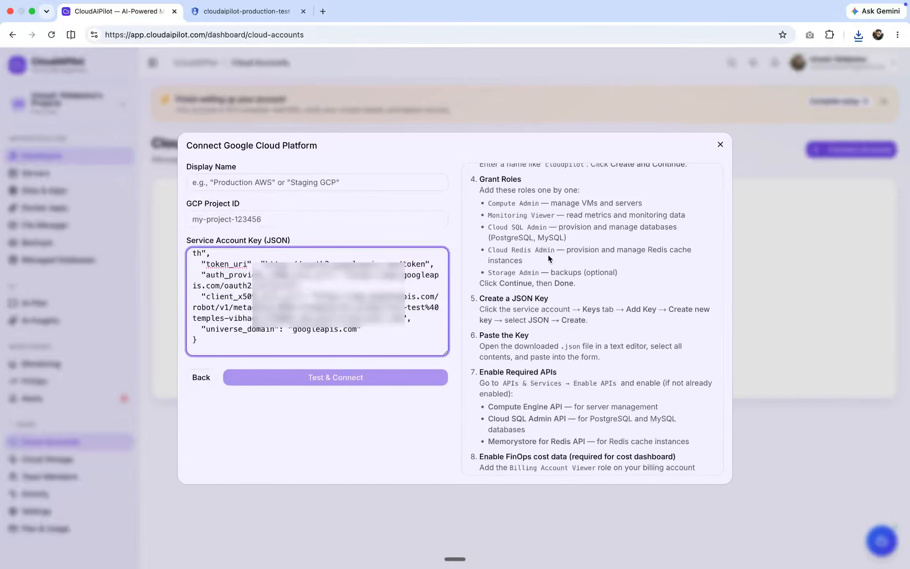
- Copy the project ID of Vibhaga Group - Temples - OEM from Google Cloud's project picker and paste it as CloudAIPilot's GCP project ID
scroll(548, 258, up, 5)
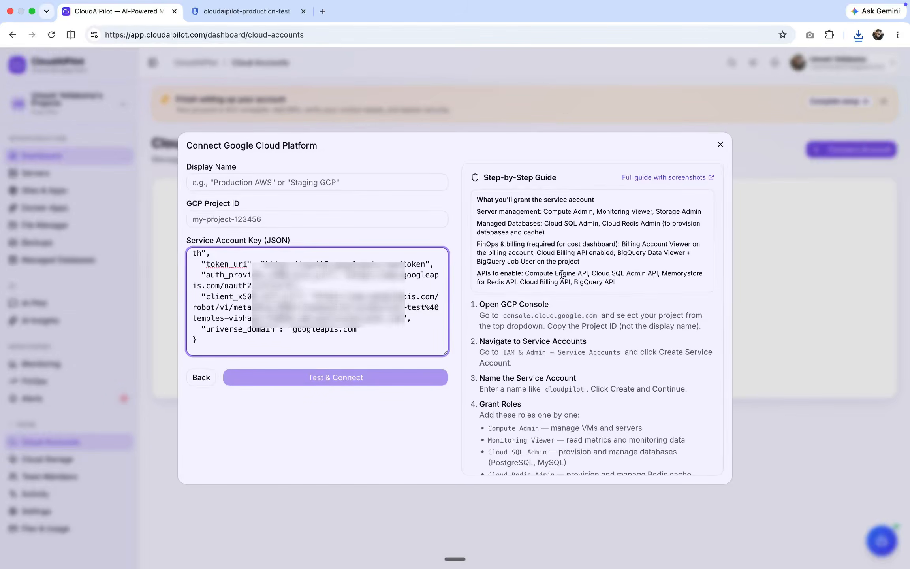
click(237, 15)
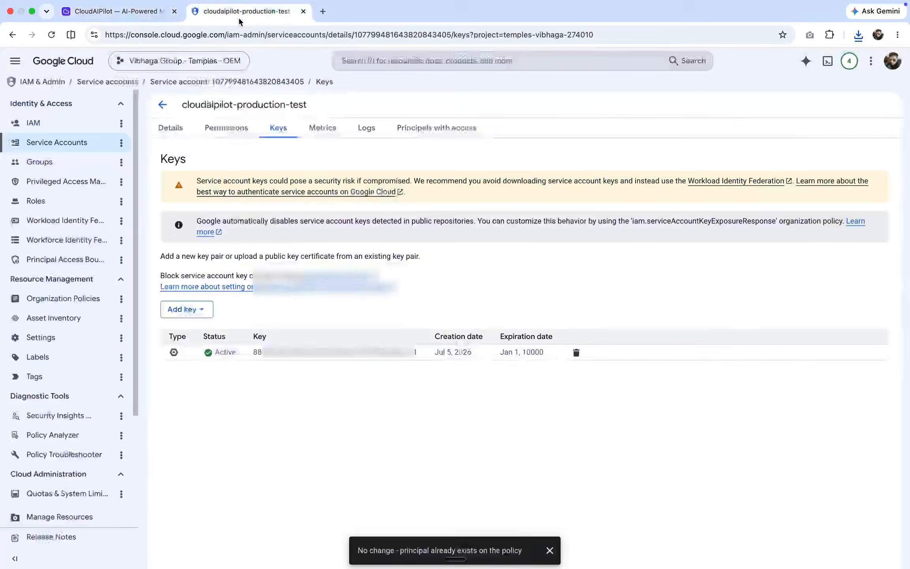
click(166, 65)
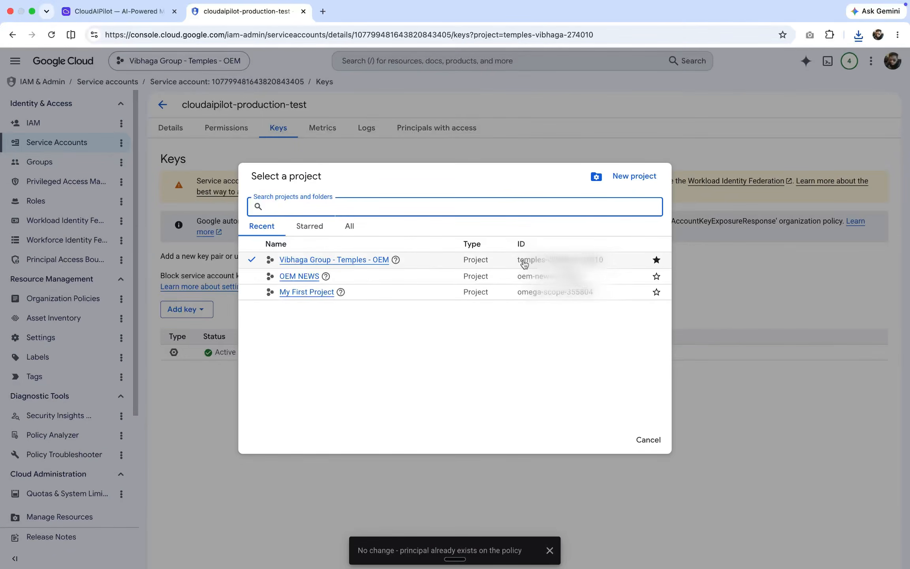
click(517, 264)
drag(517, 264, 604, 259)
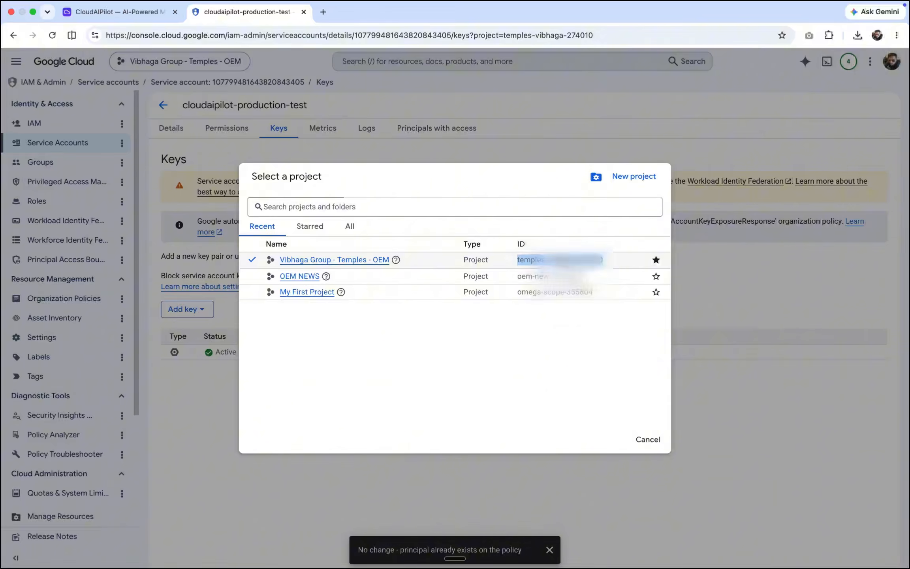
right_click(563, 256)
click(580, 280)
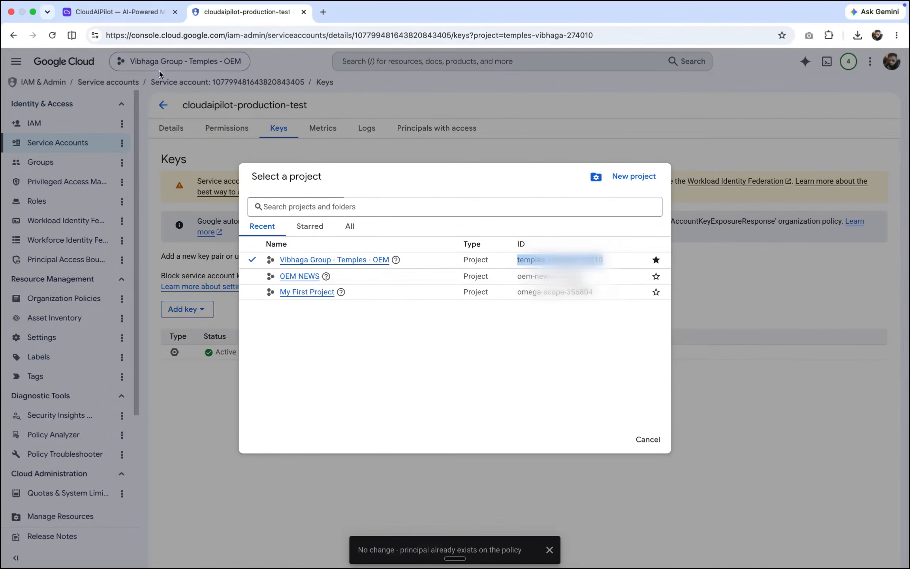
click(119, 13)
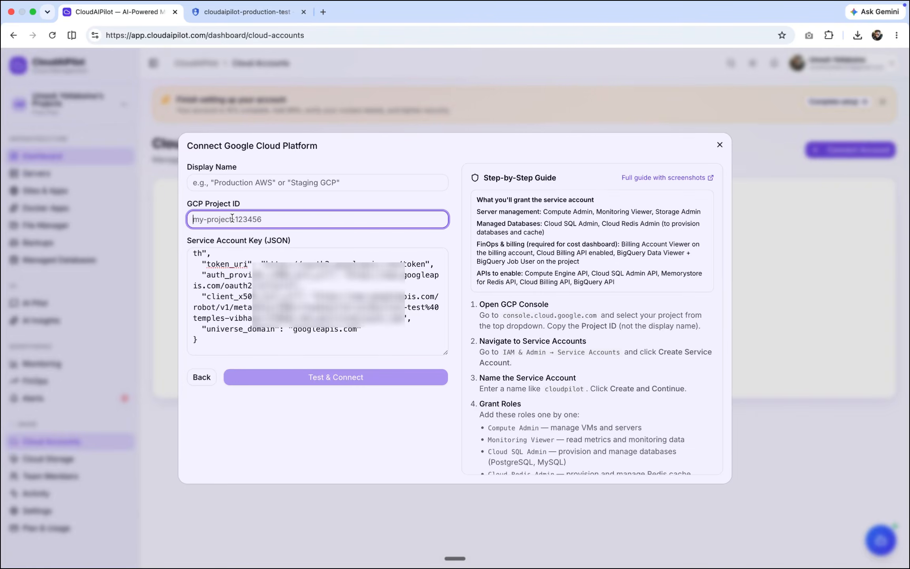
key(super+v)
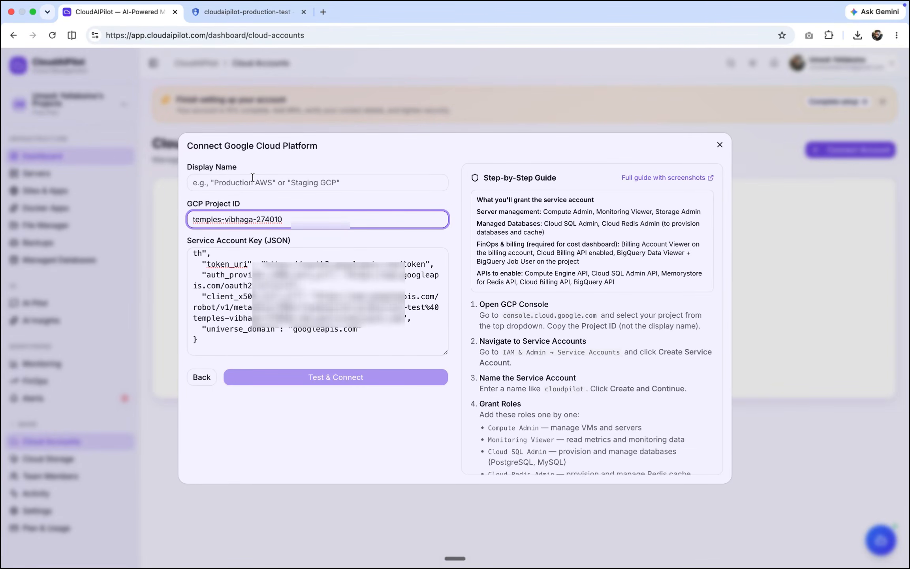
- Set the connection's display name to "Vibhaga Group Test @ GCP", and test and connect the account
click(252, 178)
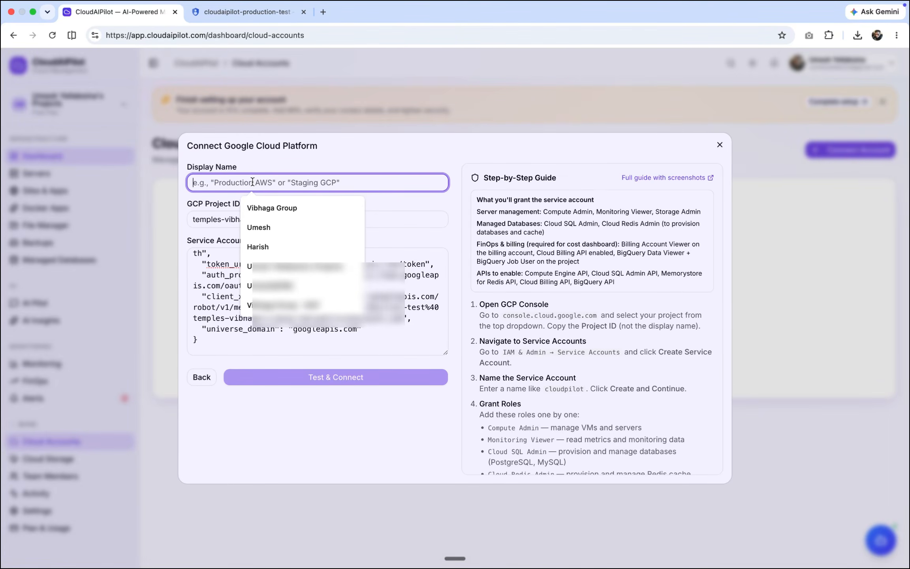
text(Vibhaga)
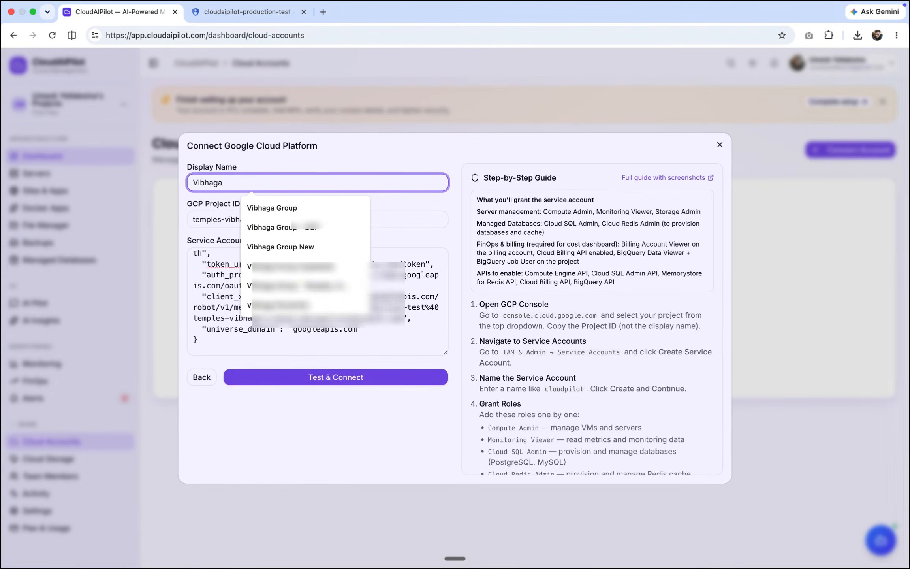
text( Group T)
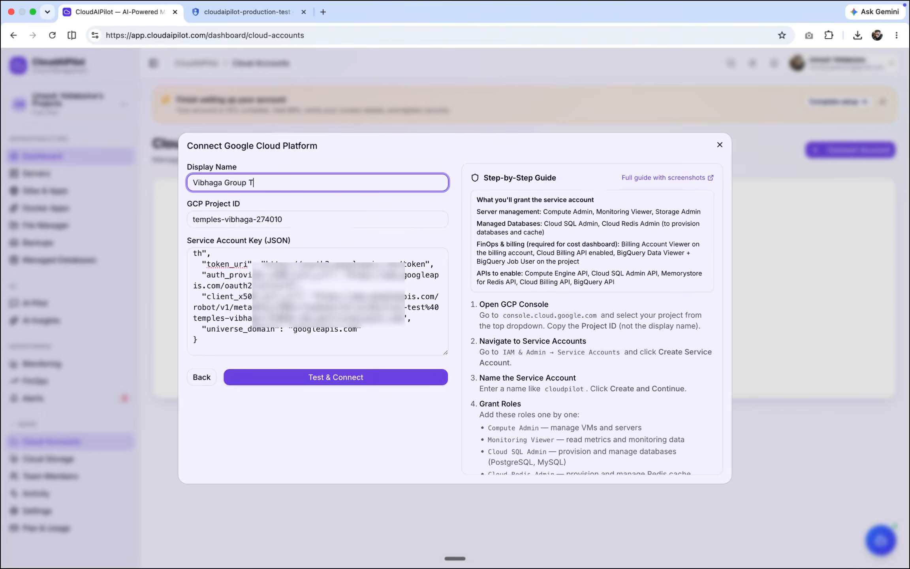
text(est @ GCP)
click(327, 377)
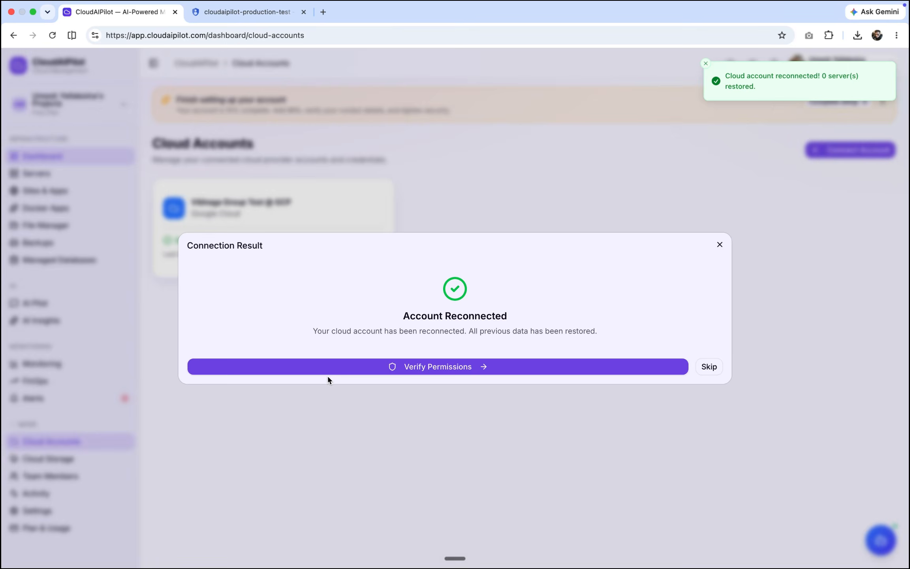
- Verify the connected account's permissions and open the instructions for granting the missing Server Management access
click(426, 374)
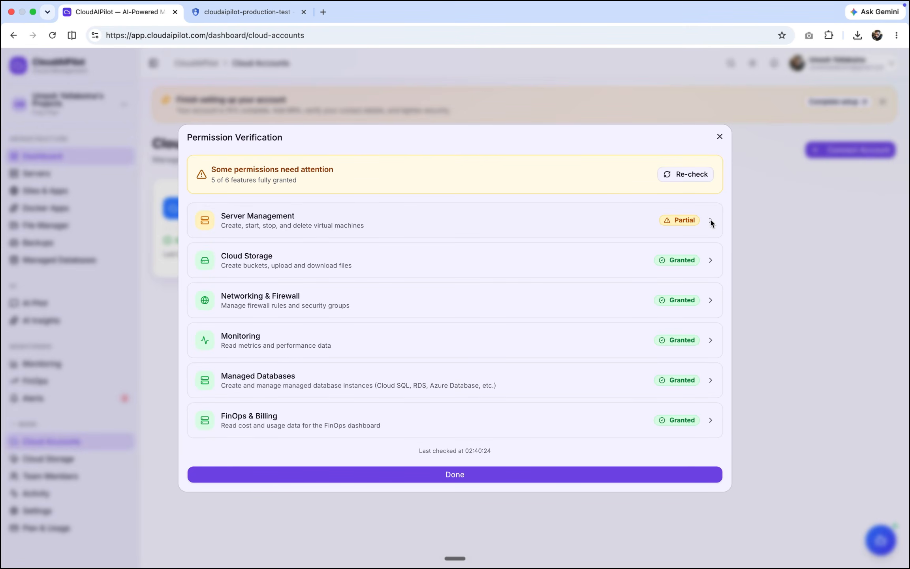
click(710, 221)
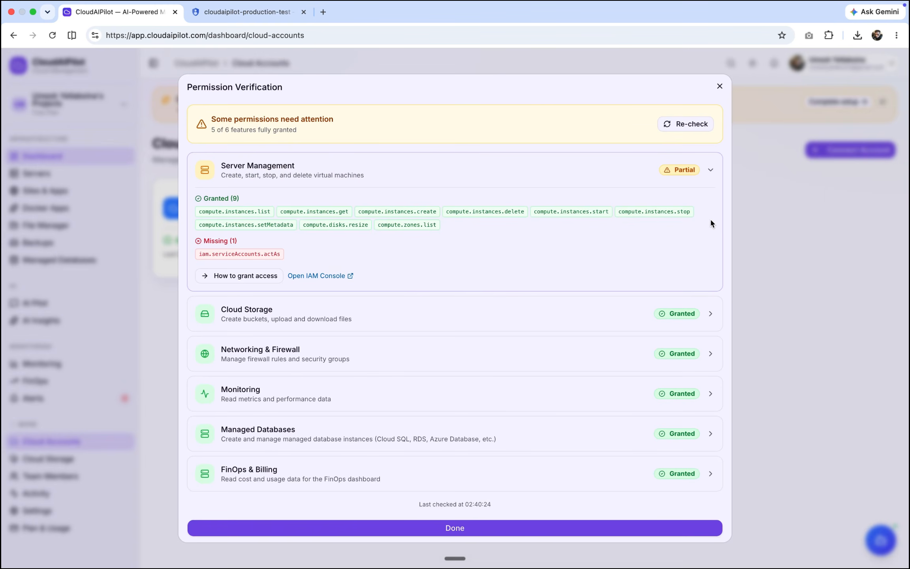
click(259, 276)
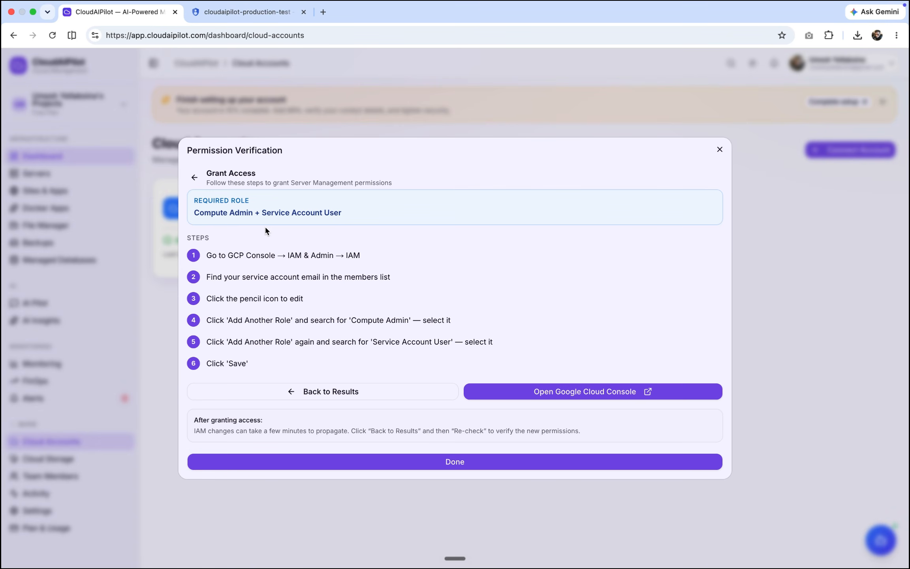
- Switch to Google Cloud, dismiss the project picker and open the access editor from the cloudaipilot-production-test service account's permissions
click(246, 13)
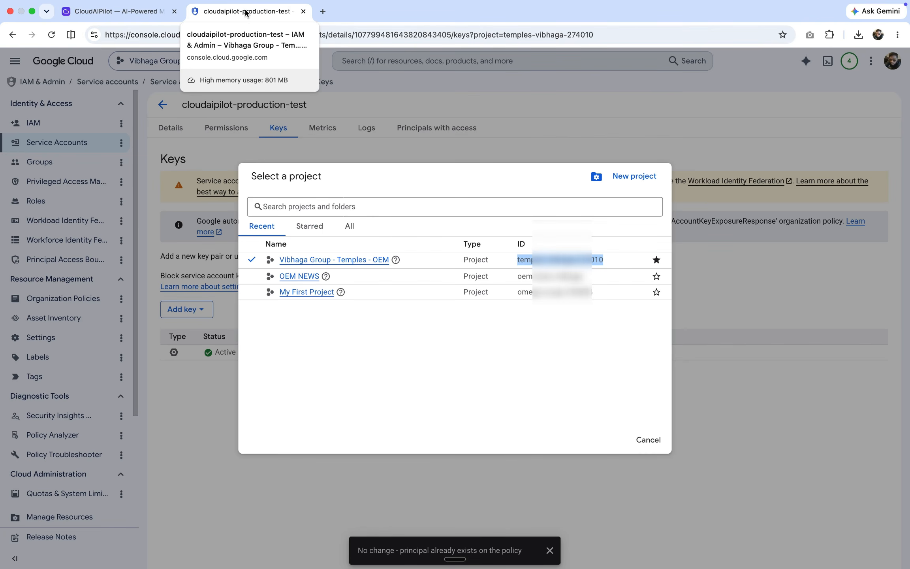
click(648, 441)
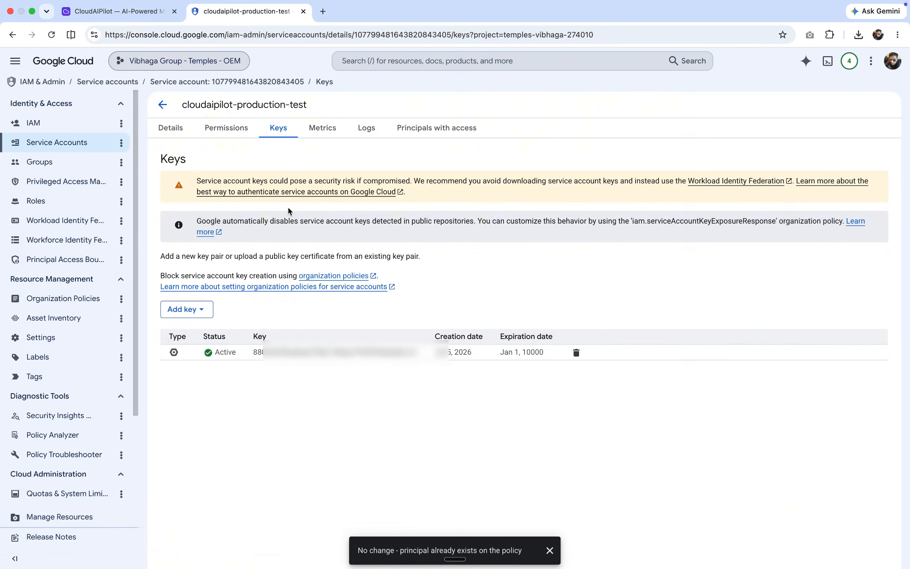
click(216, 128)
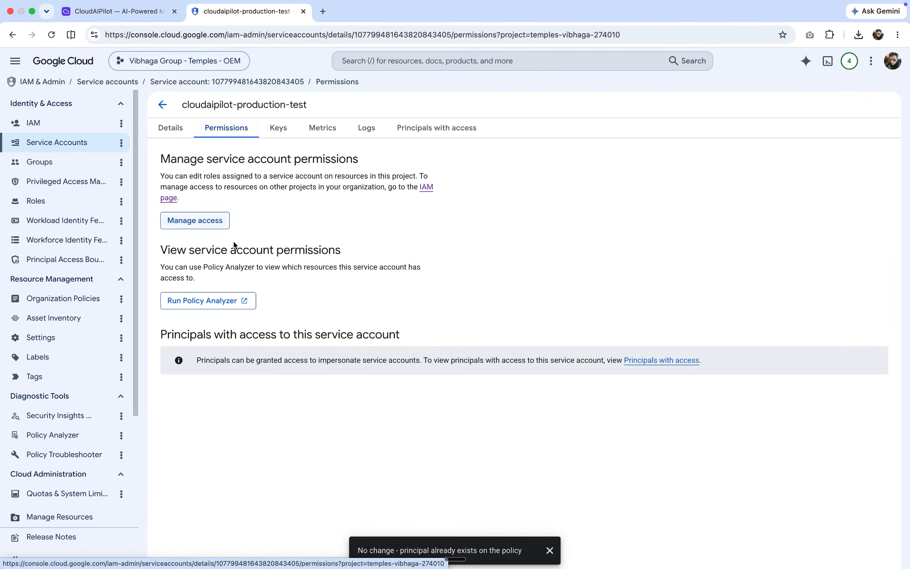
click(175, 130)
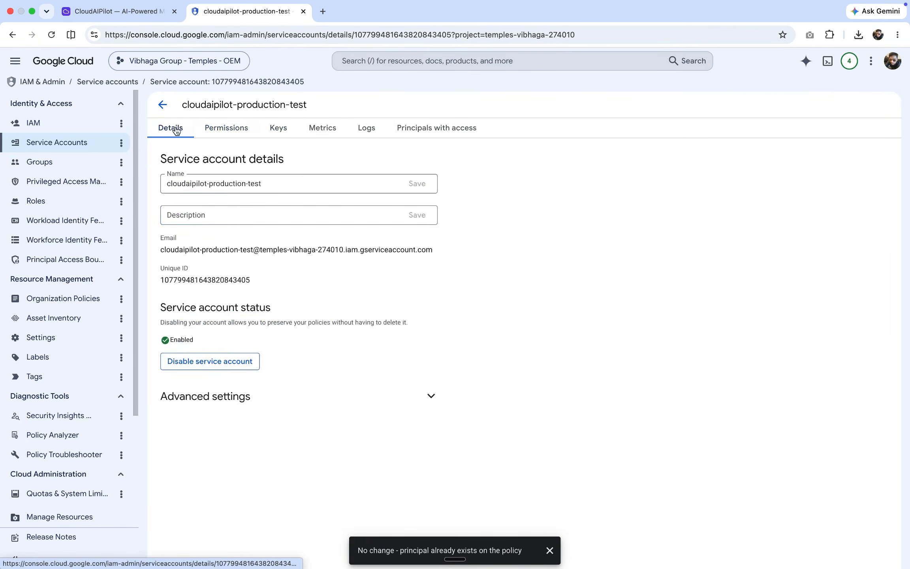
click(163, 105)
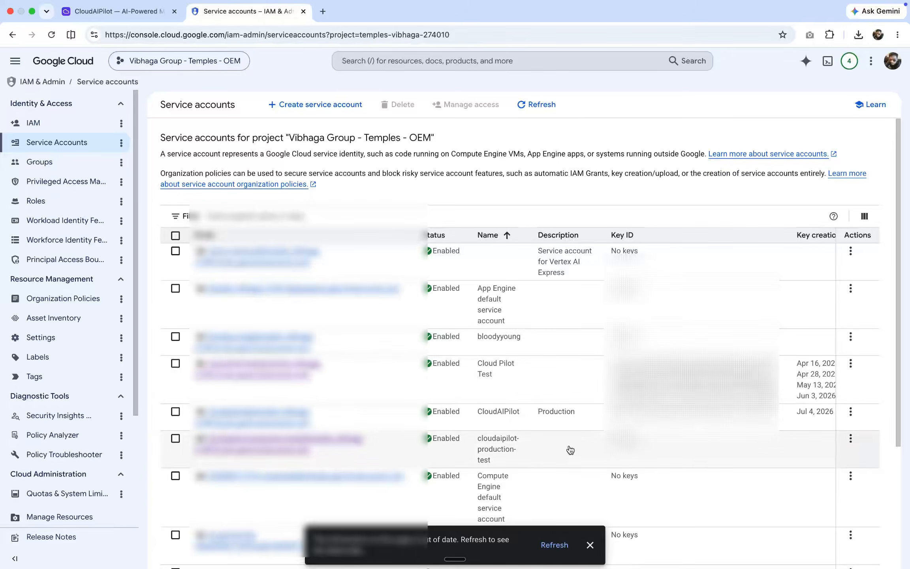
click(851, 438)
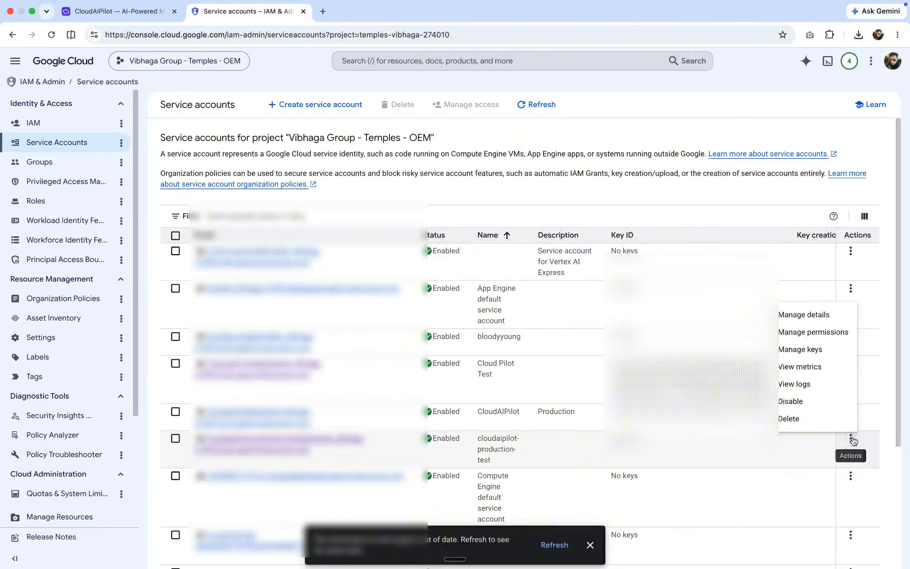
click(813, 332)
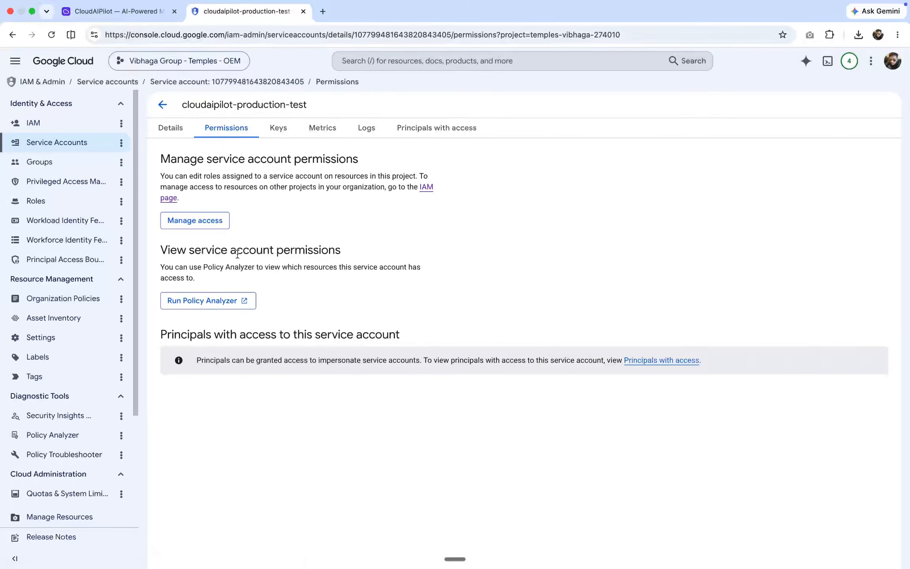
click(197, 220)
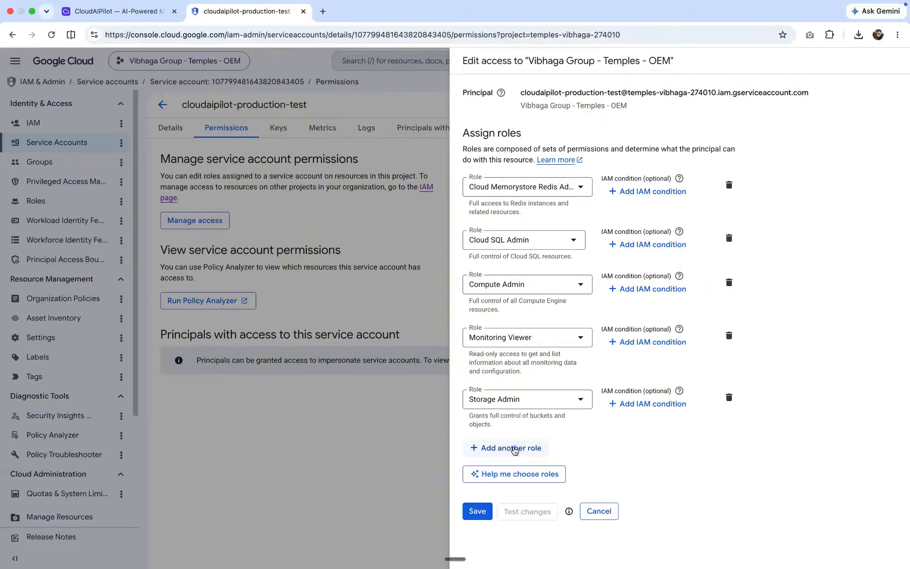
- Check CloudAIPilot's required roles, add the Service Account User role to the service account in Google Cloud and save the access changes
click(119, 12)
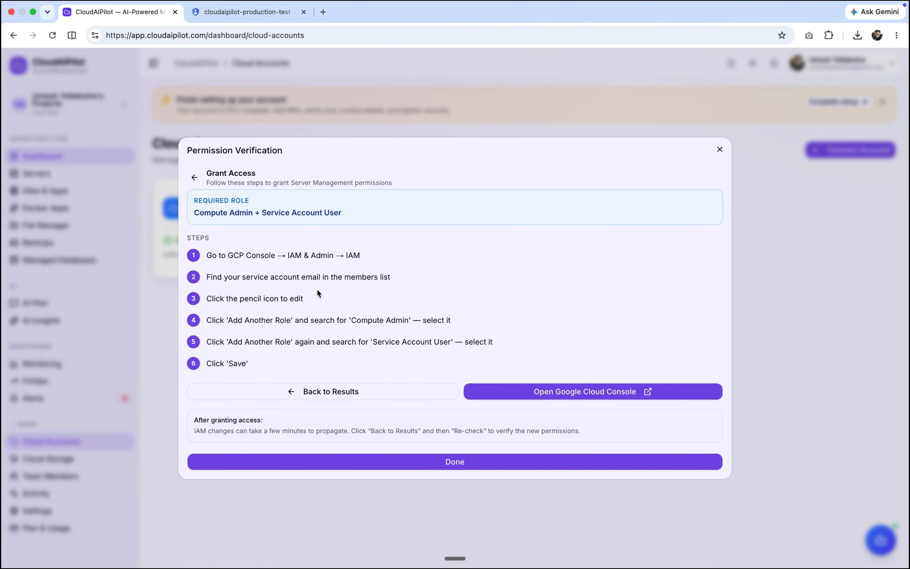
click(261, 16)
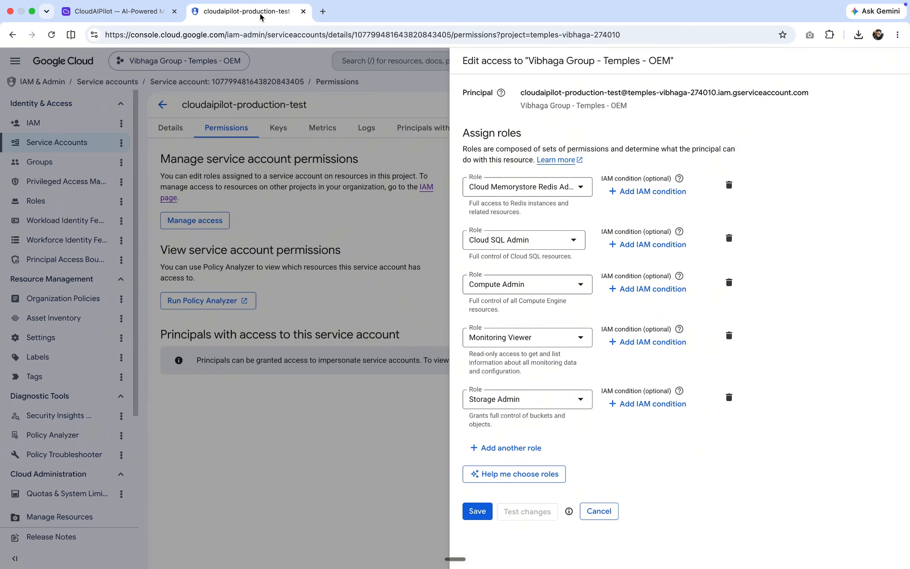
click(518, 445)
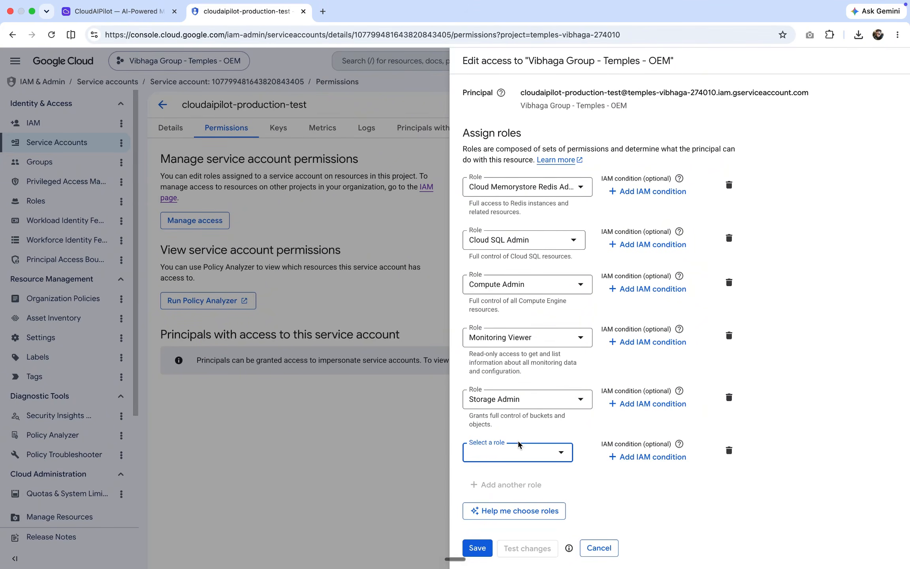
click(491, 458)
text(s)
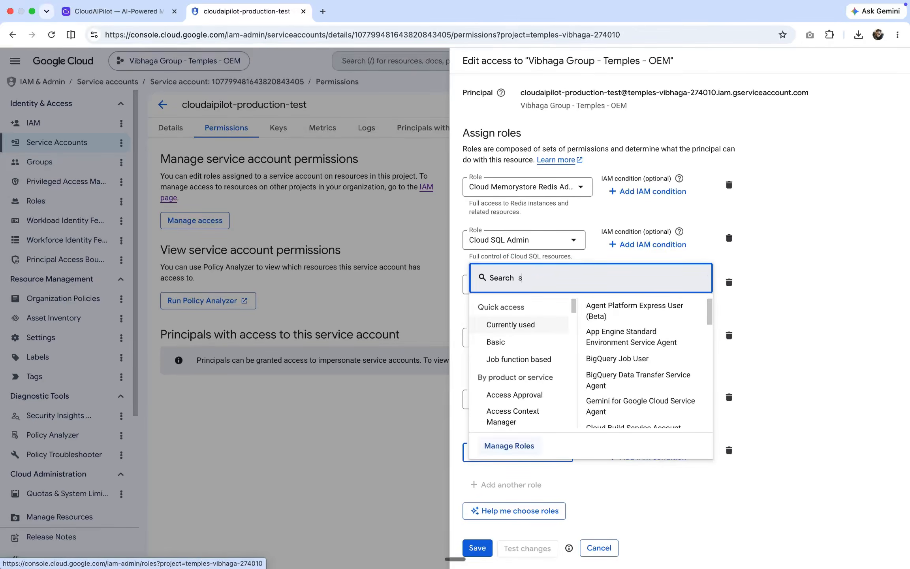
text(ervice acc)
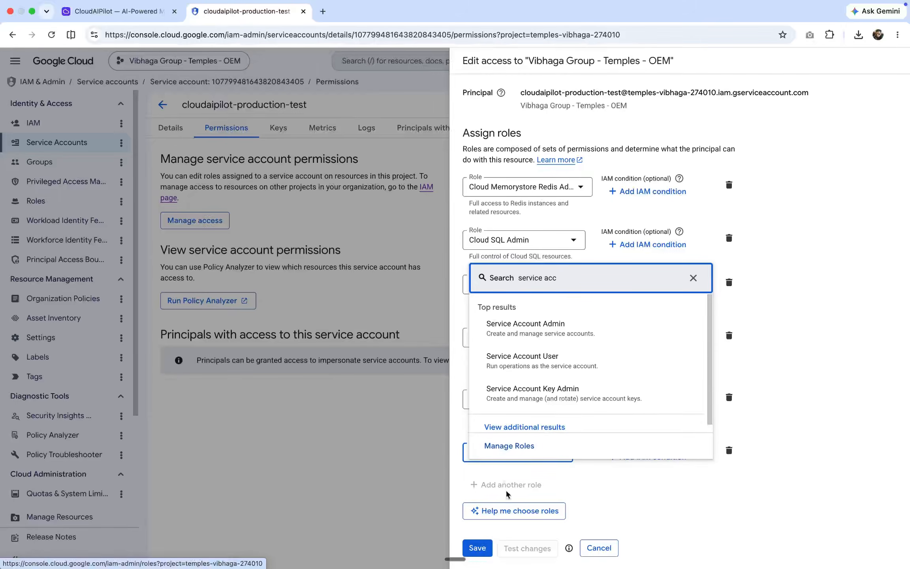
click(555, 365)
scroll(549, 375, down, 1)
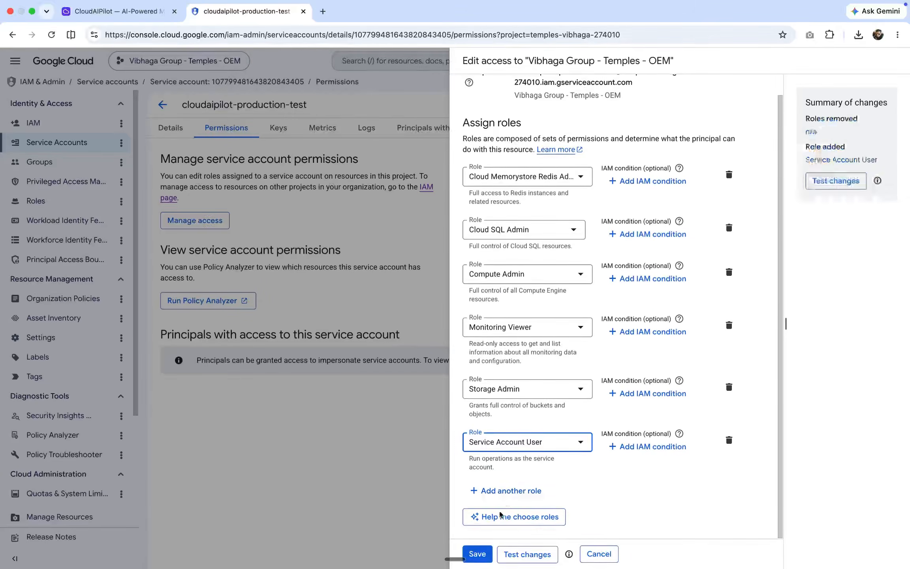
click(477, 553)
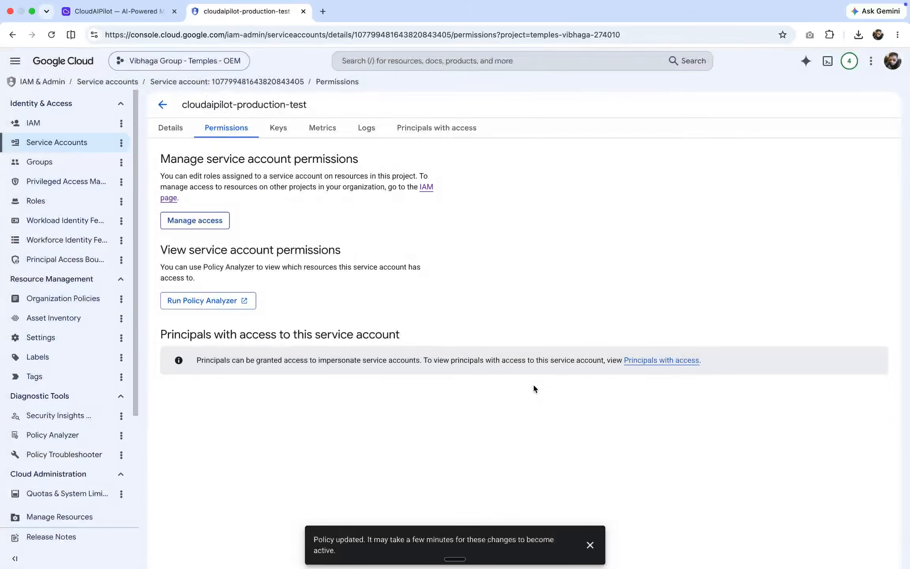
- Go back to CloudAIPilot's permission verification results, re-check the permissions and collapse the Server Management details
click(113, 30)
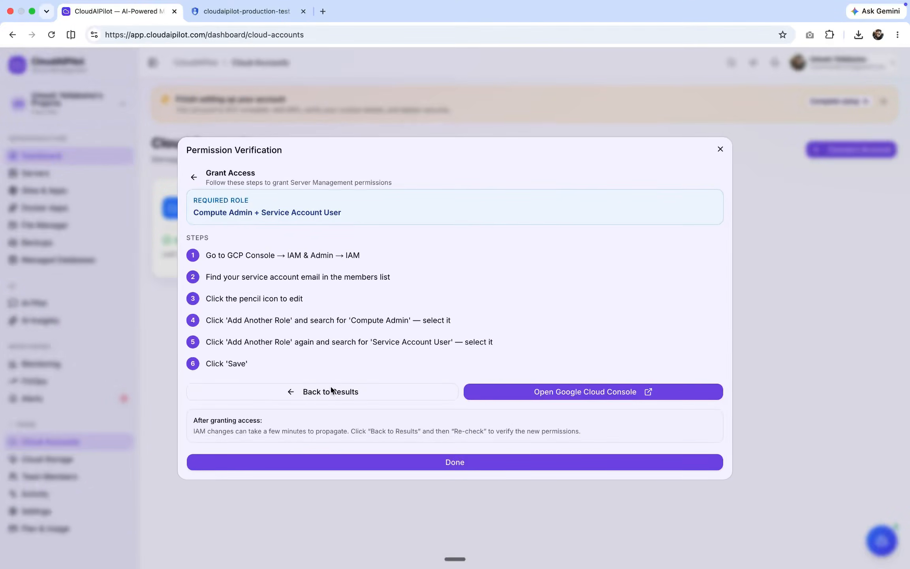
click(332, 391)
click(685, 124)
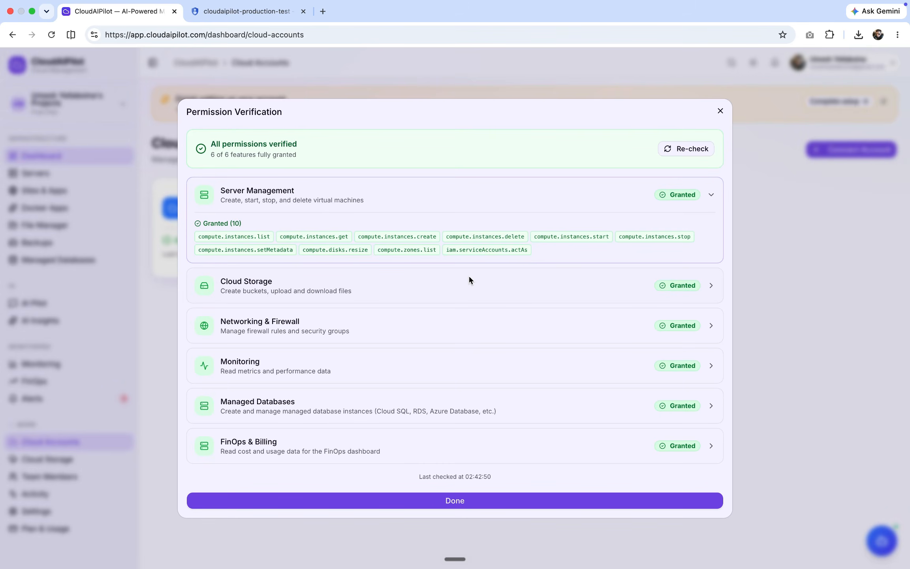
click(705, 200)
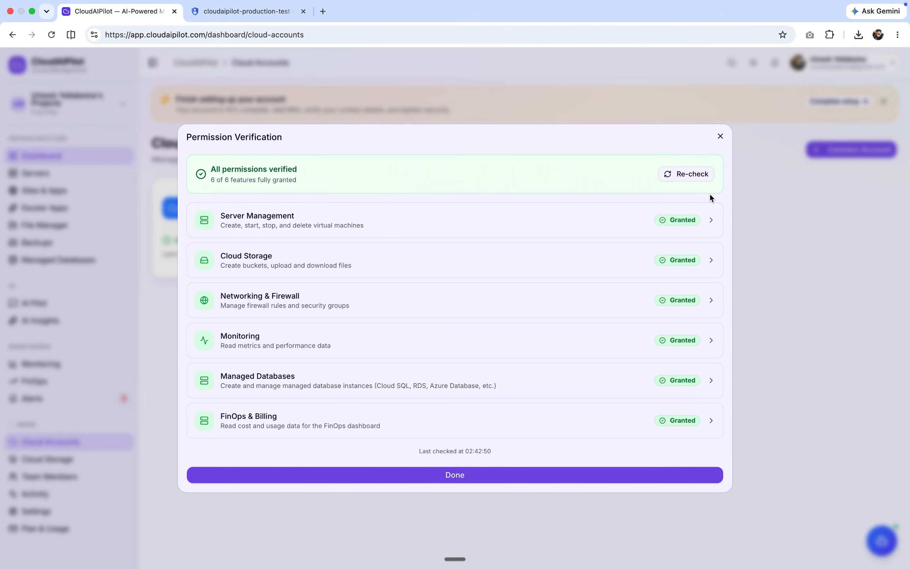
- Finish the permission verification and open the details of the Vibhaga Group Test @ GCP cloud account
click(466, 475)
click(342, 271)
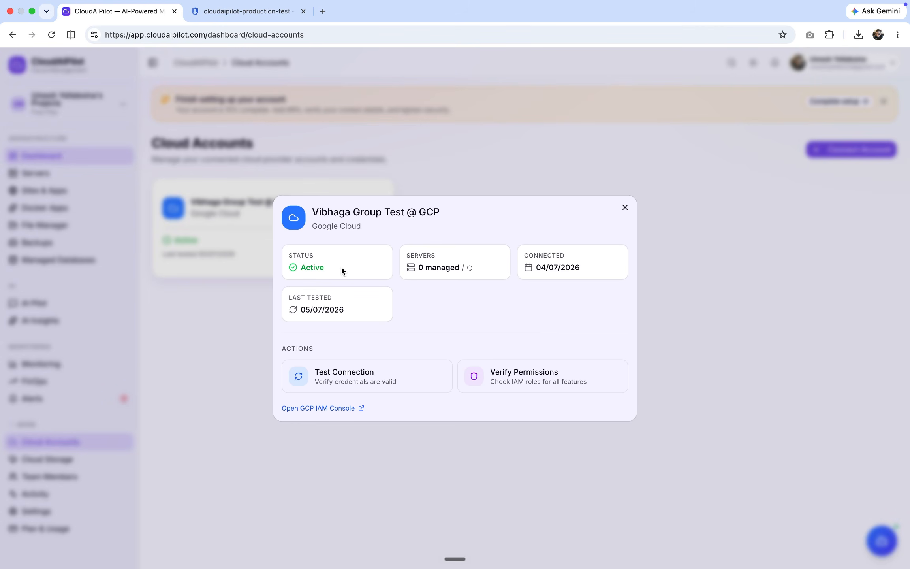